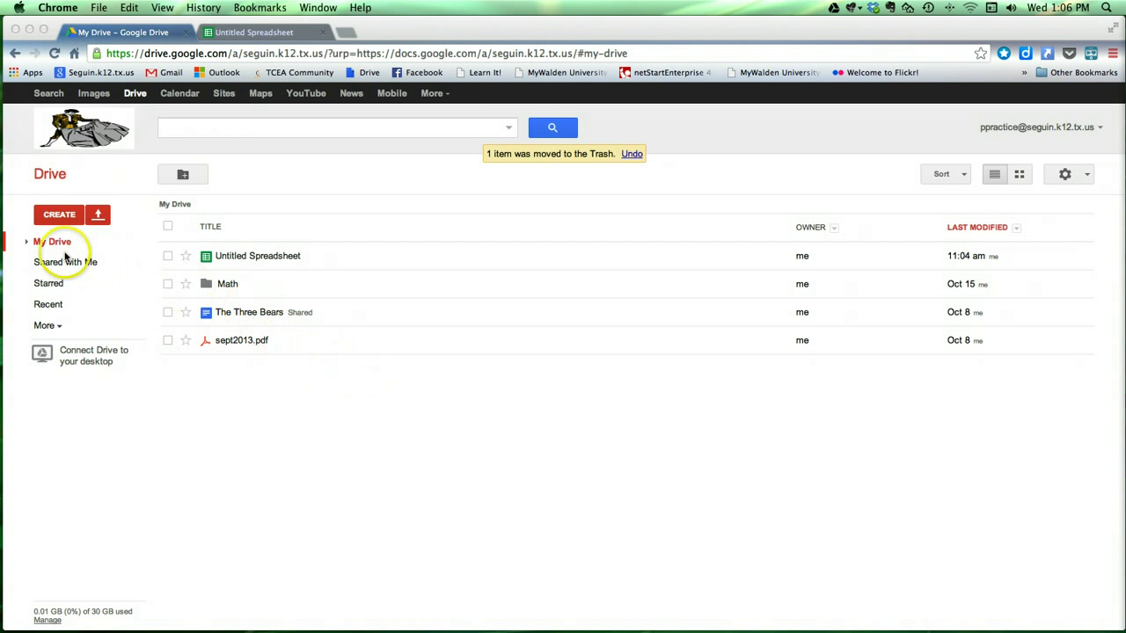
- Start a blank Google Sheets spreadsheet from Drive's CREATE menu
click(52, 214)
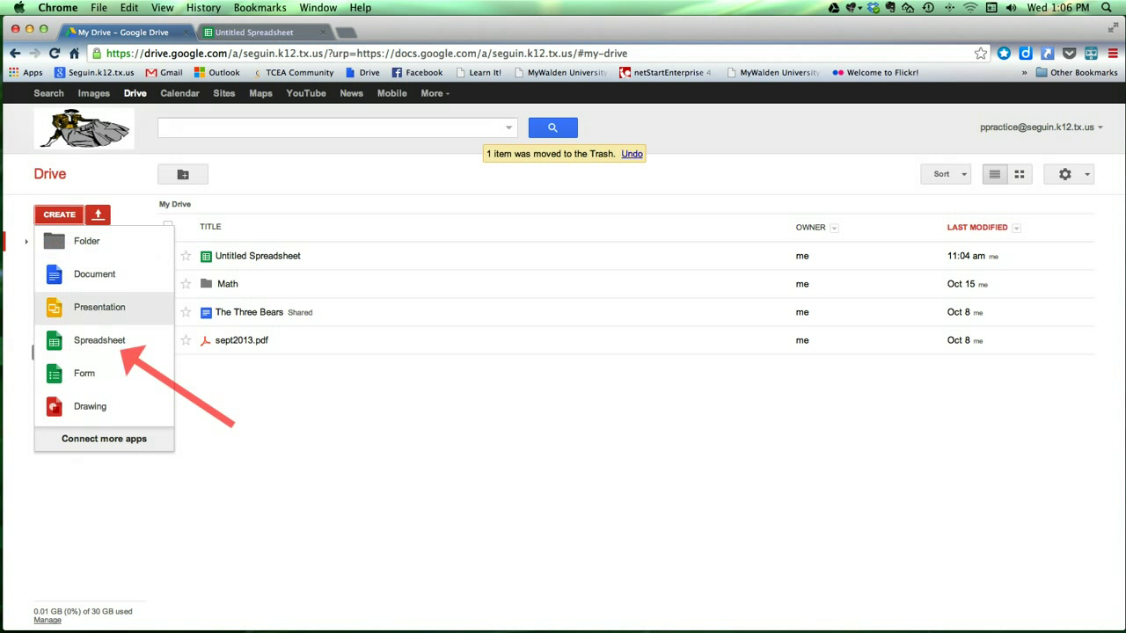
click(99, 341)
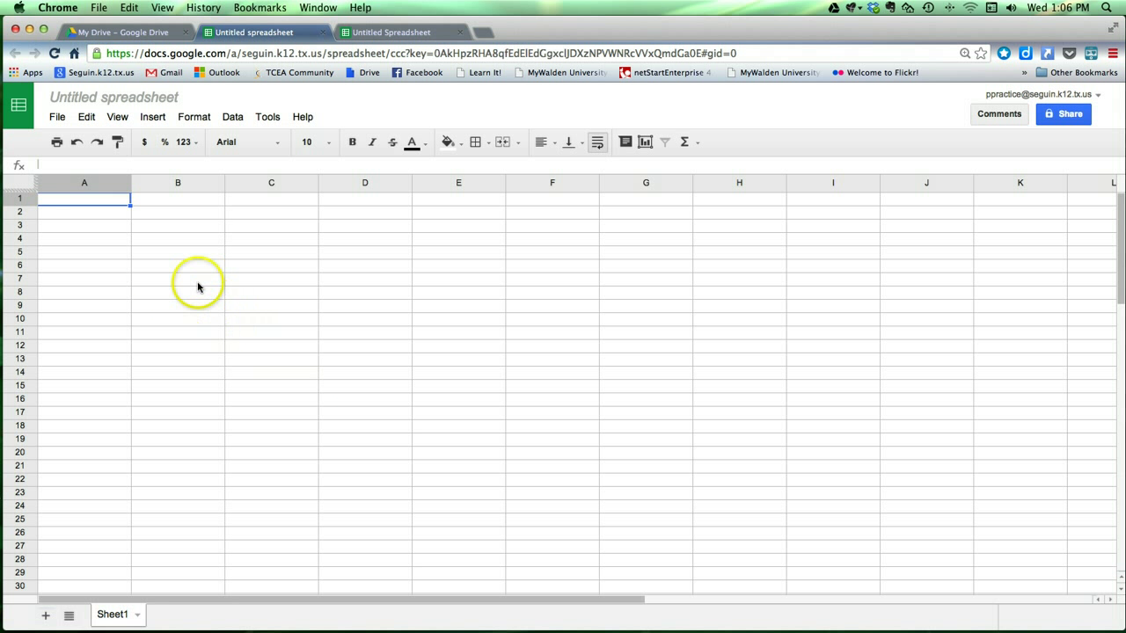
click(181, 225)
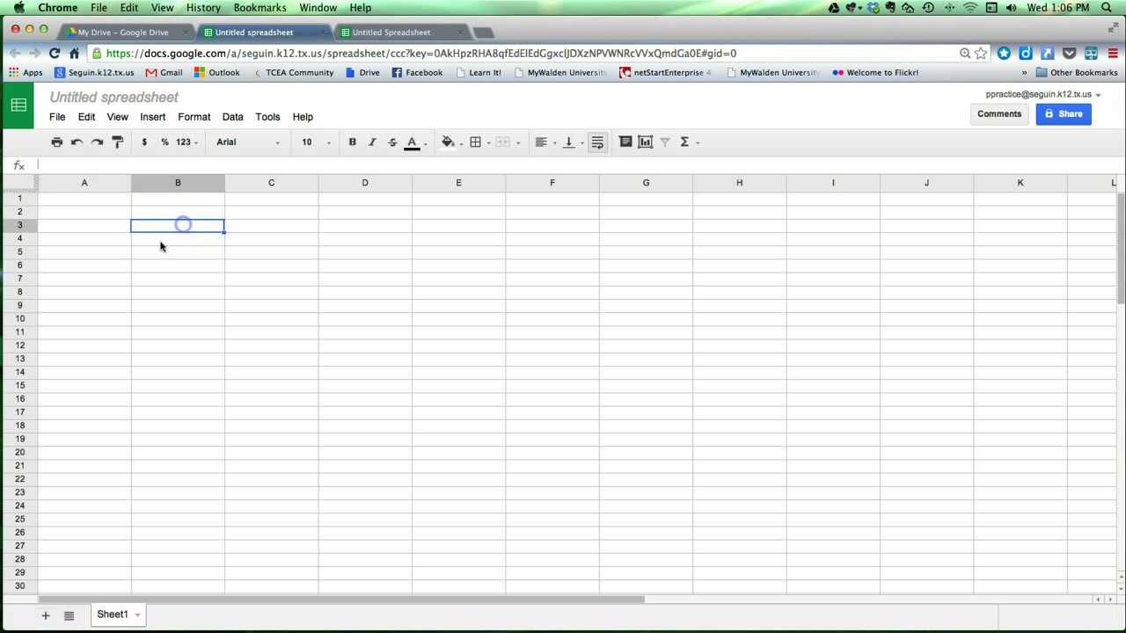
click(100, 279)
click(314, 279)
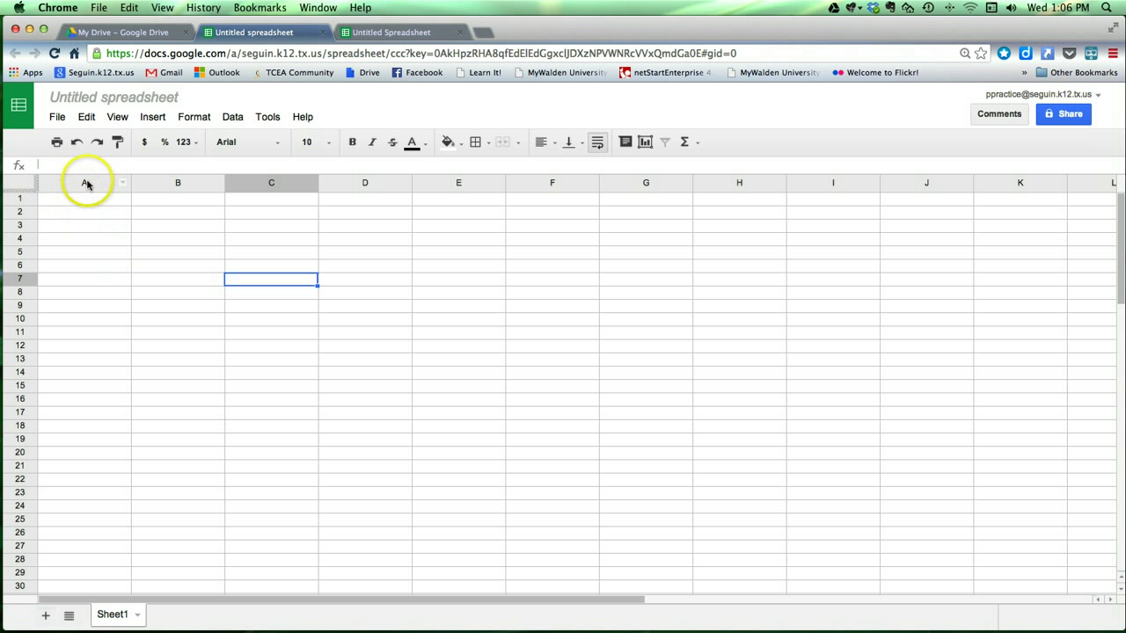
click(86, 225)
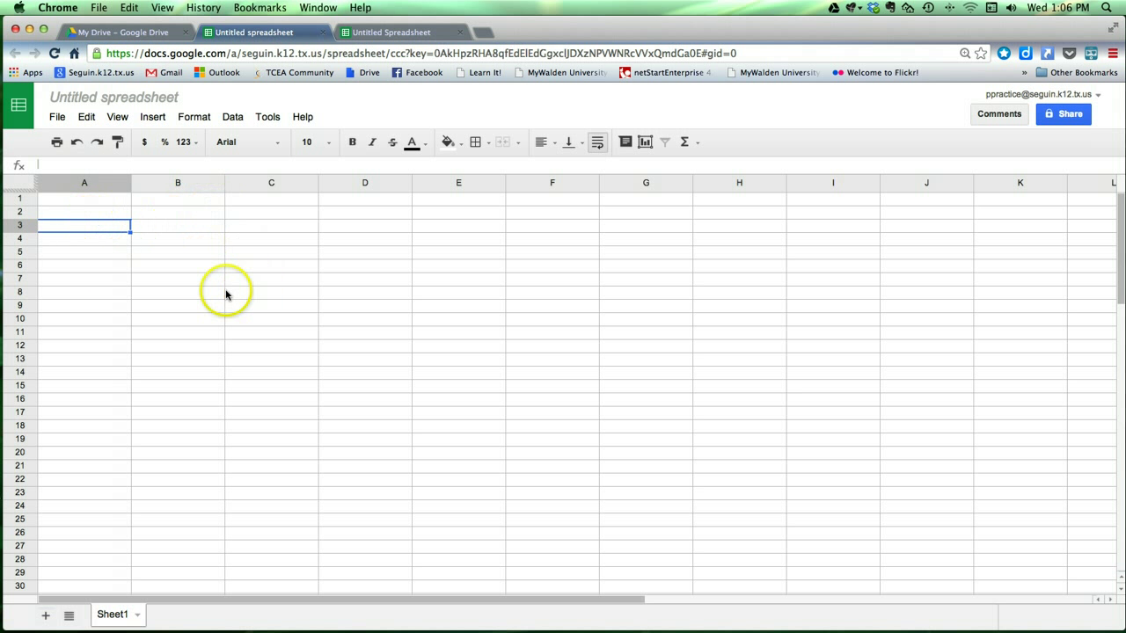
click(270, 265)
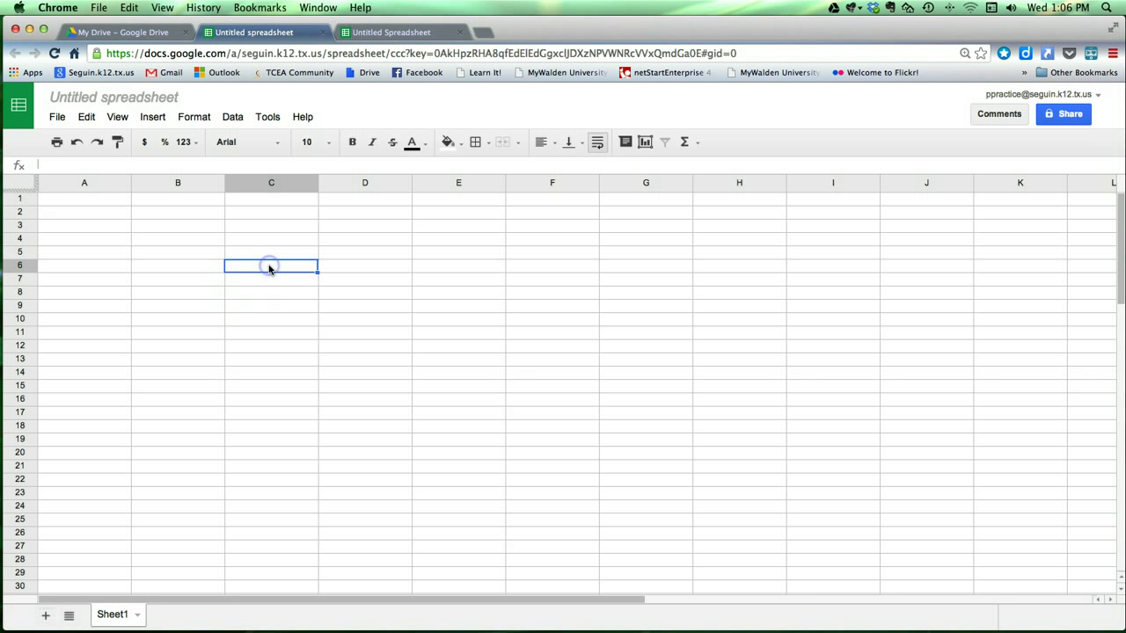
- Enter the headers Name, Age and Height across A1:C1
click(87, 202)
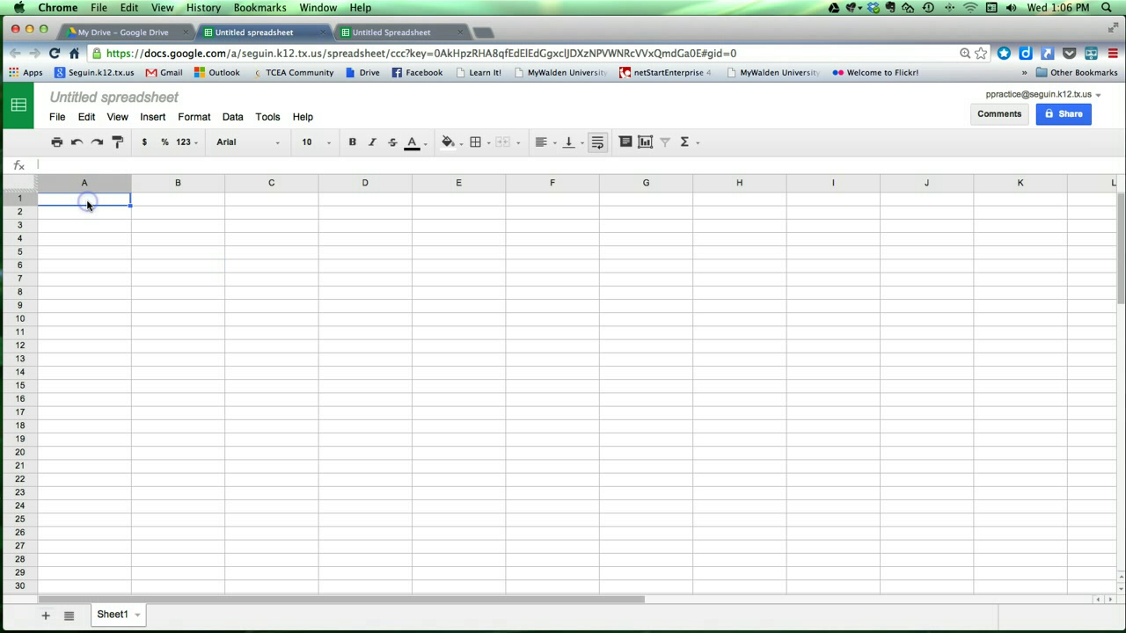
text(Name)
key(Tab)
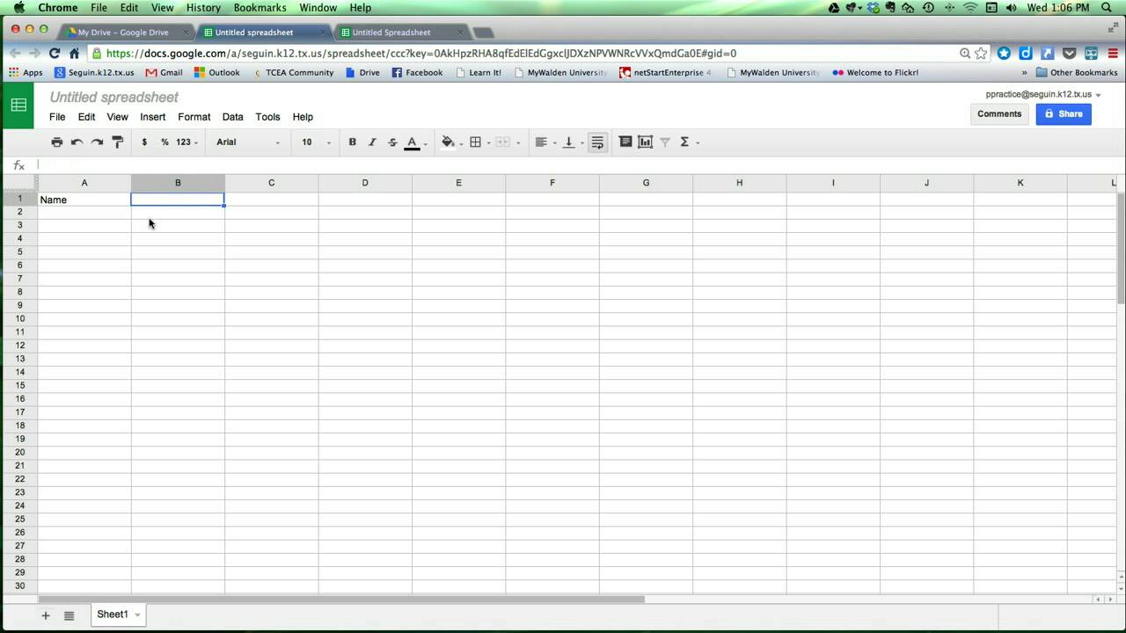
key(Return)
text(Age)
key(Tab)
text(Heigh)
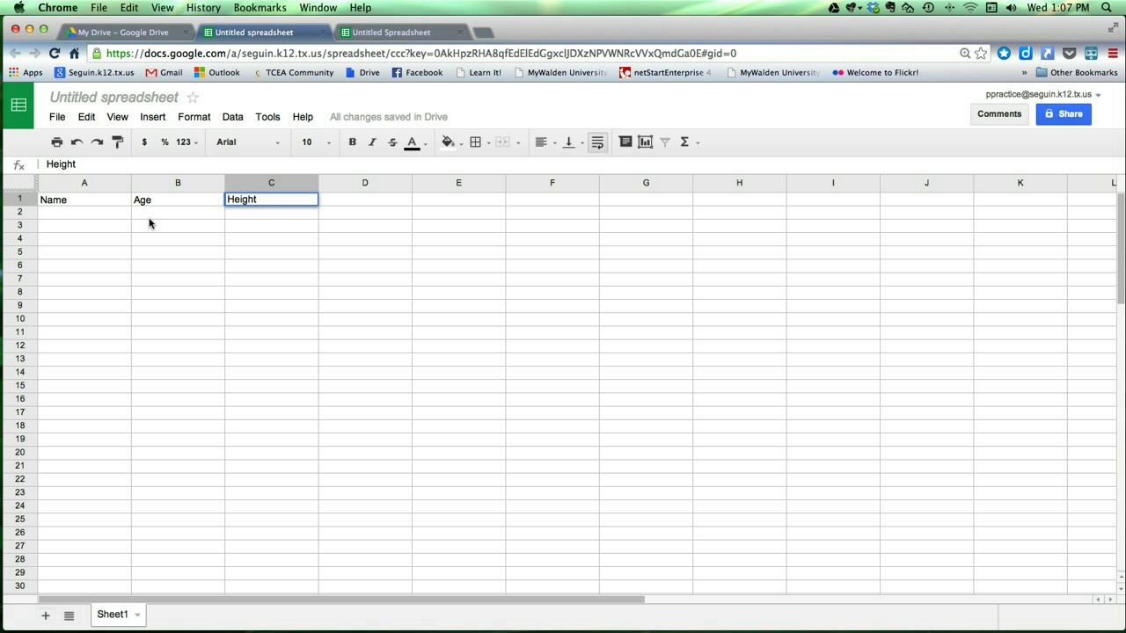
key(Return)
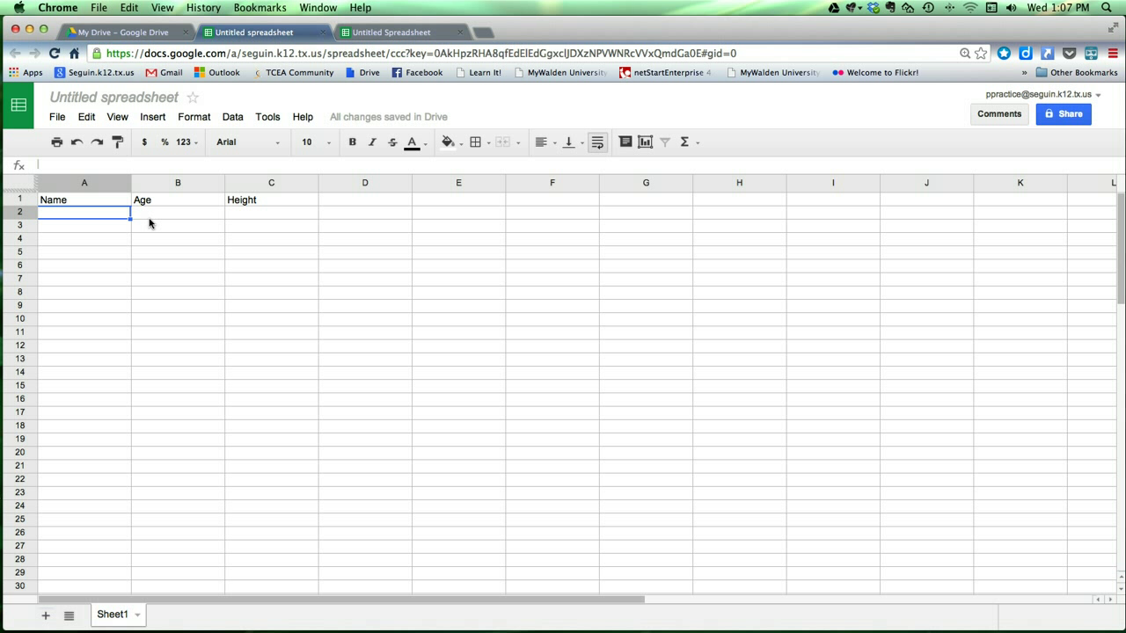
- Enter 56 in B2 and 75 in C2
click(163, 211)
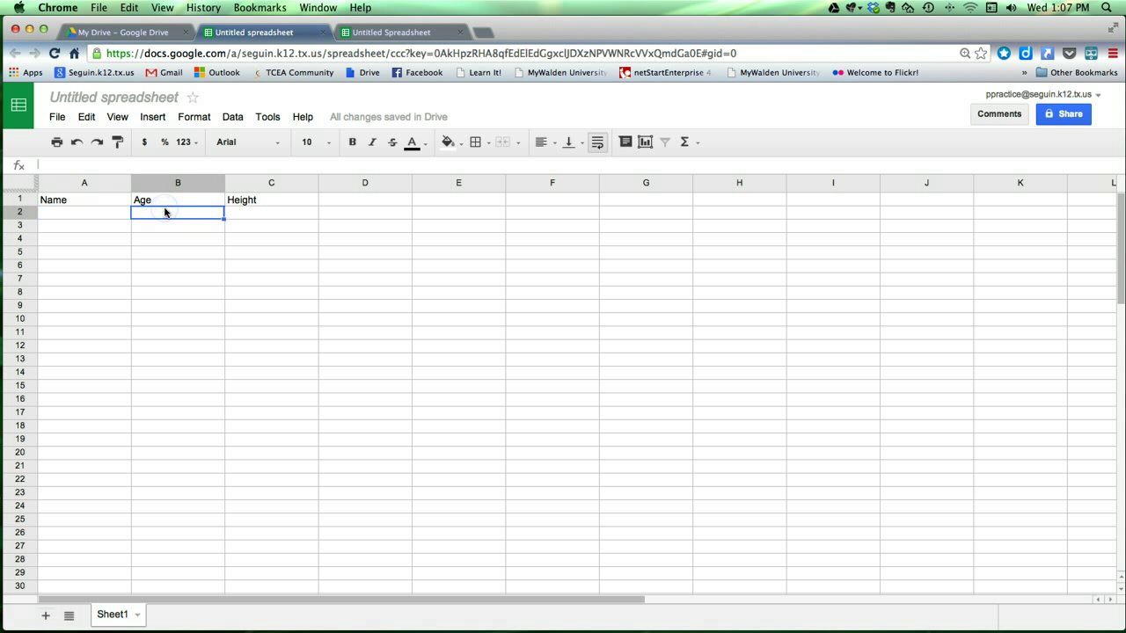
text(56)
key(Tab)
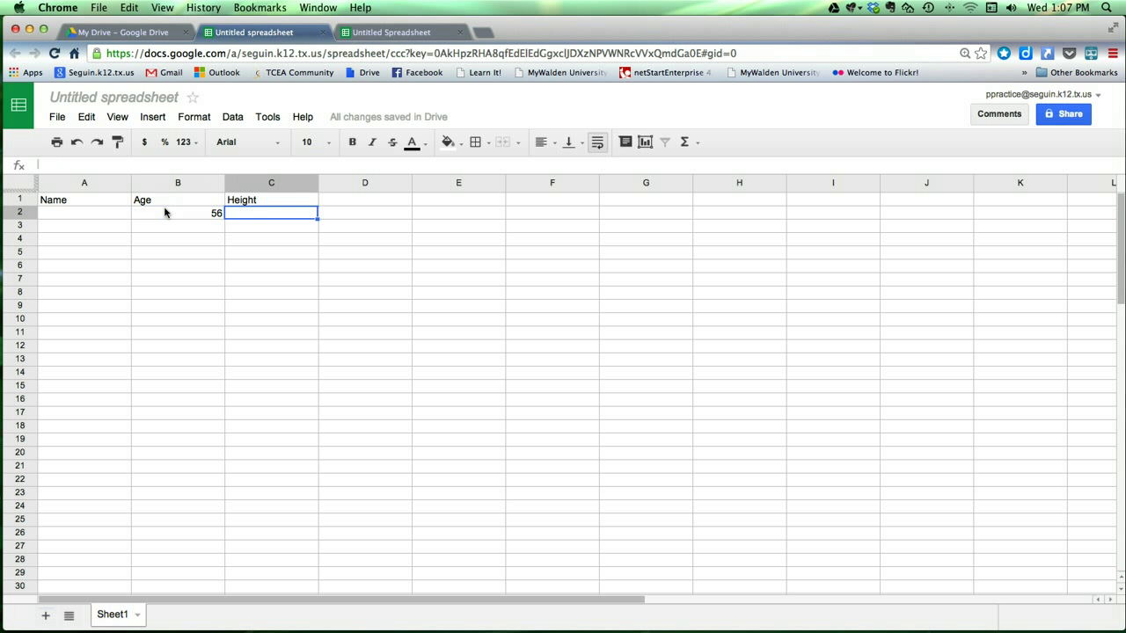
text(75)
click(168, 231)
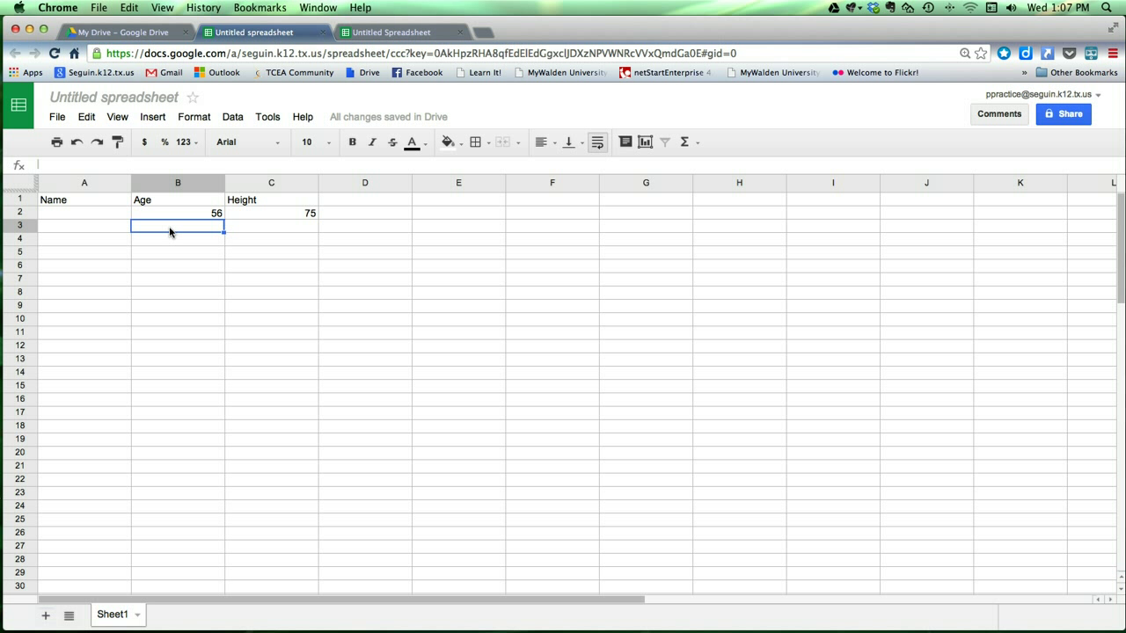
click(167, 231)
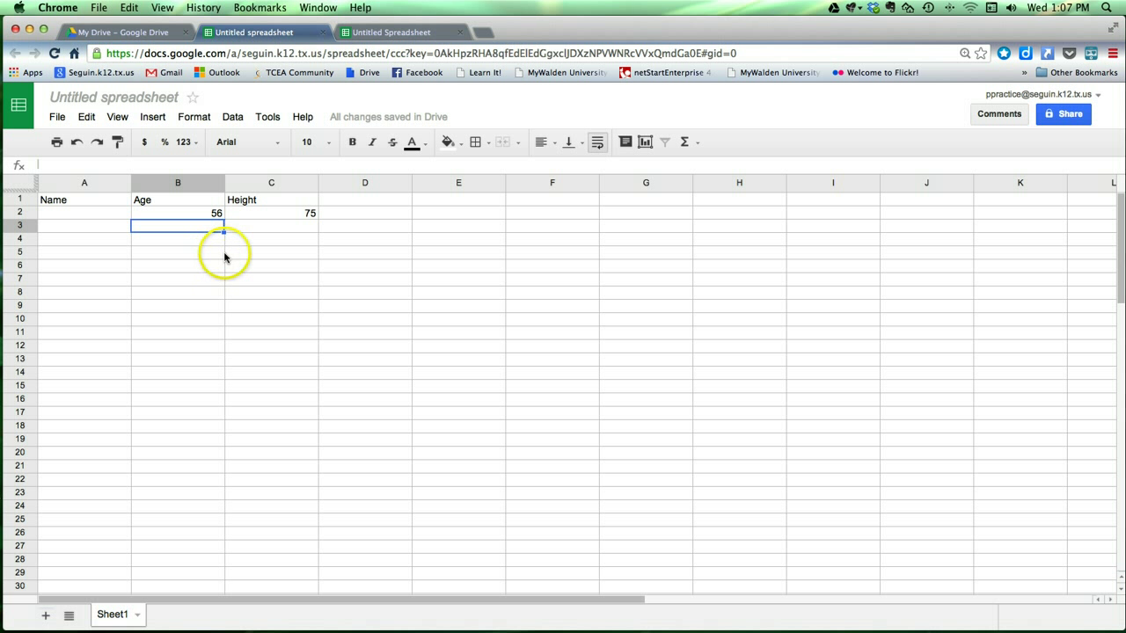
- Switch to the roster spreadsheet, rename it 'Team Roster', and return to My Drive
click(380, 29)
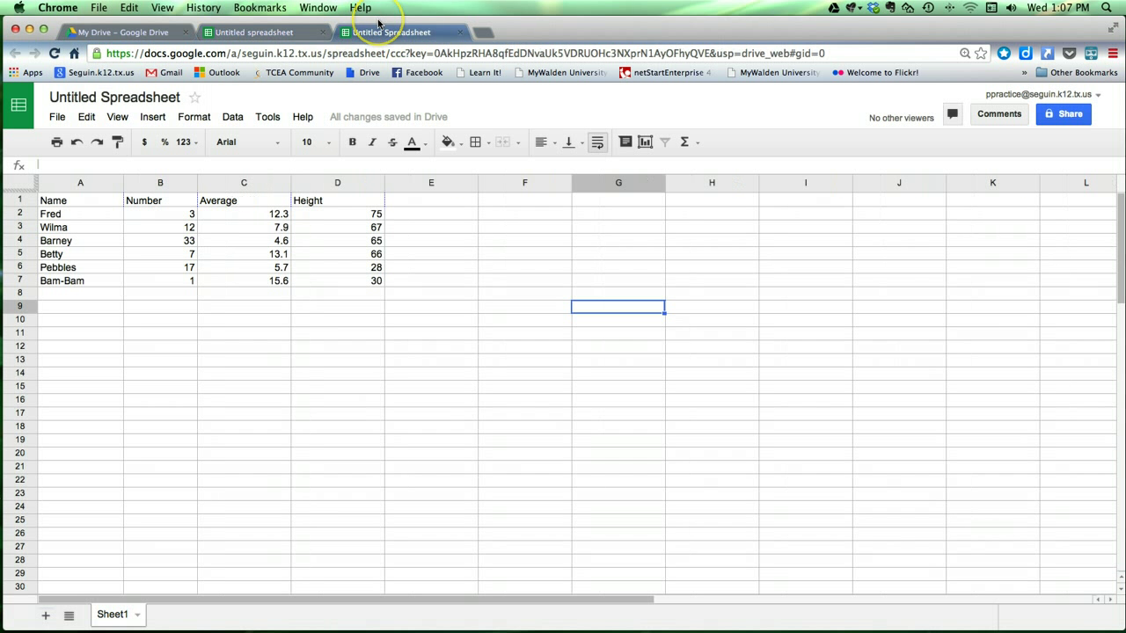
click(104, 97)
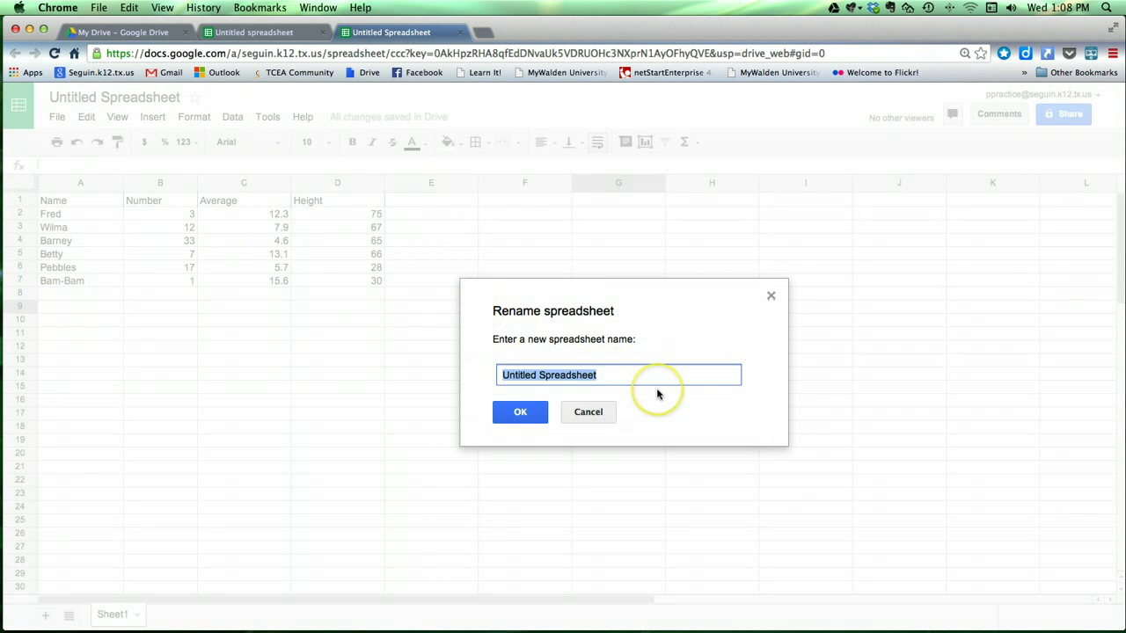
text(Team Roster)
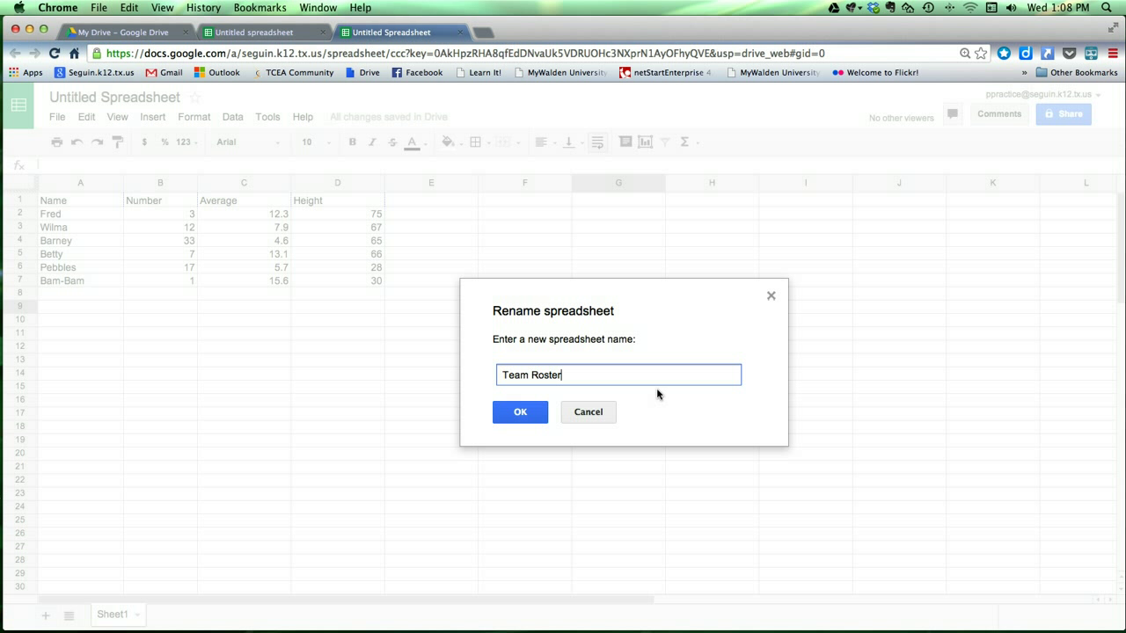
click(518, 410)
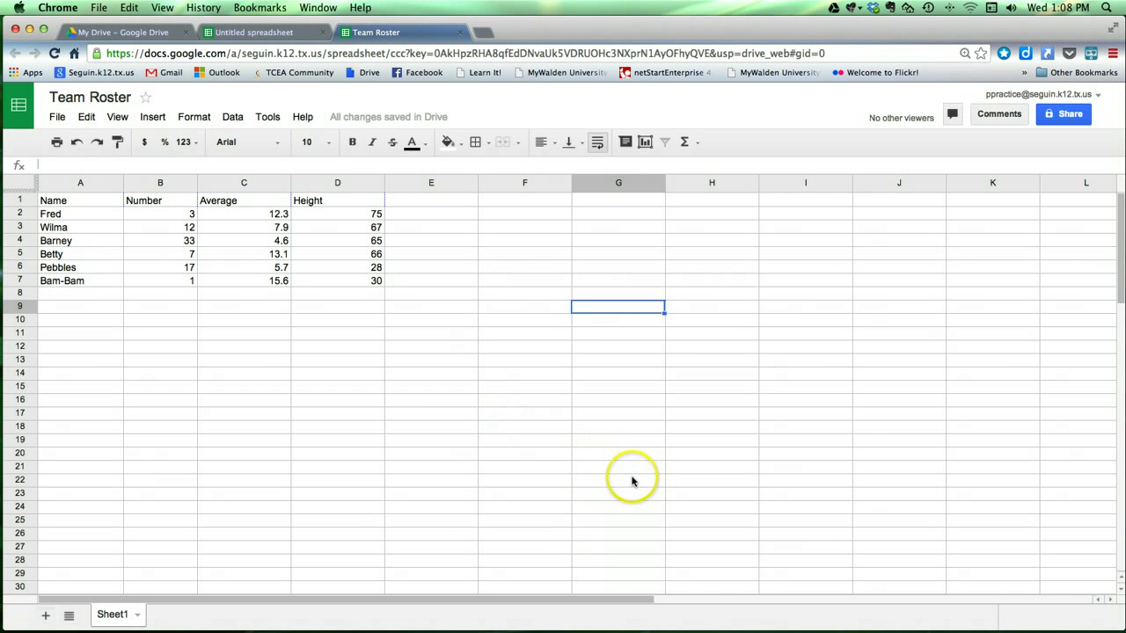
click(125, 35)
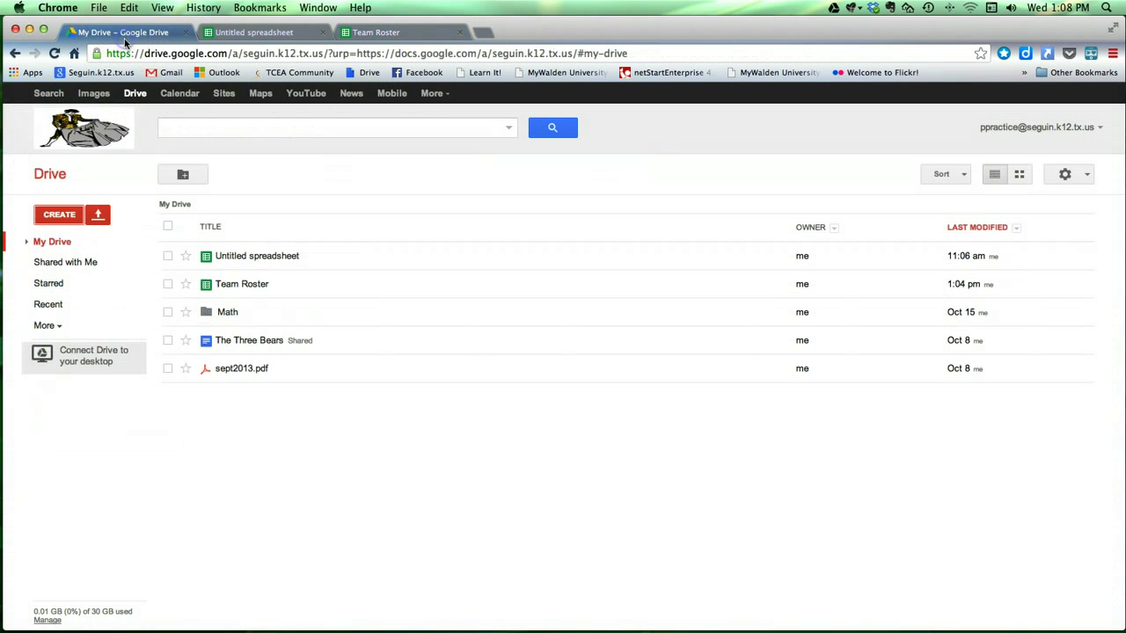
- Switch back to the Team Roster browser tab
click(369, 32)
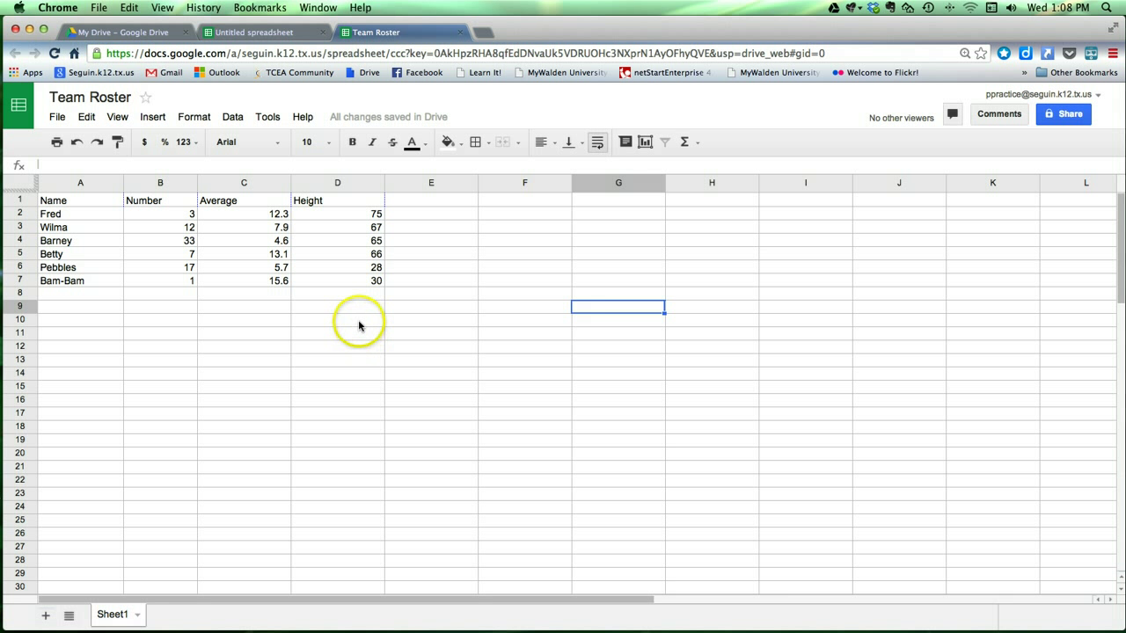
- Bold the player names in A2:A7 and the whole header row
click(91, 203)
click(91, 214)
click(353, 143)
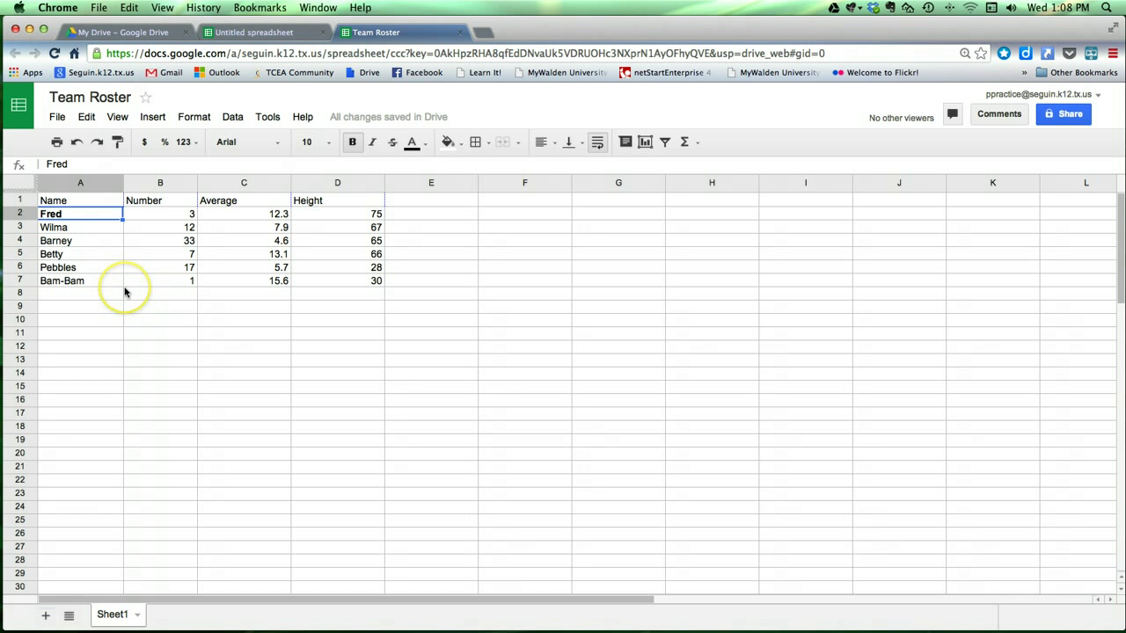
drag(106, 284, 81, 227)
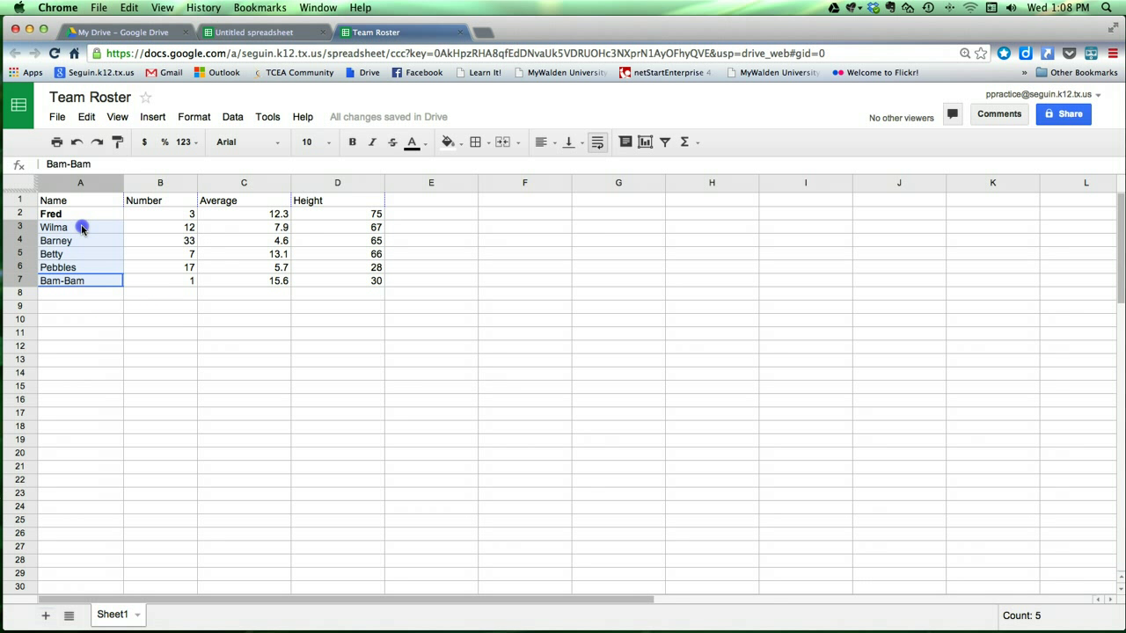
click(355, 142)
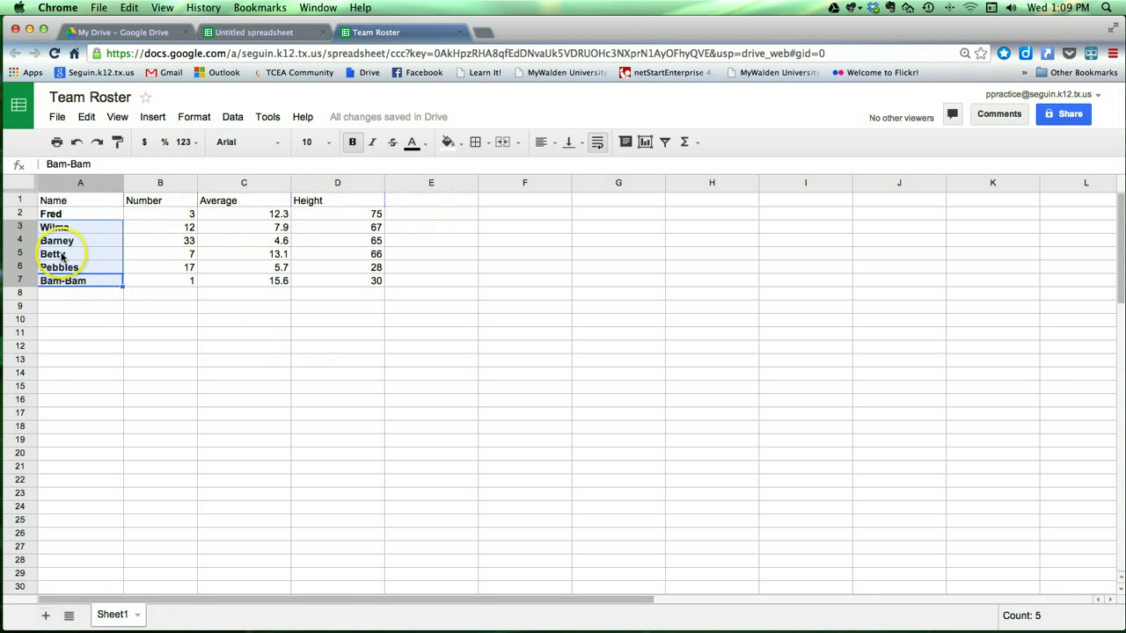
click(20, 200)
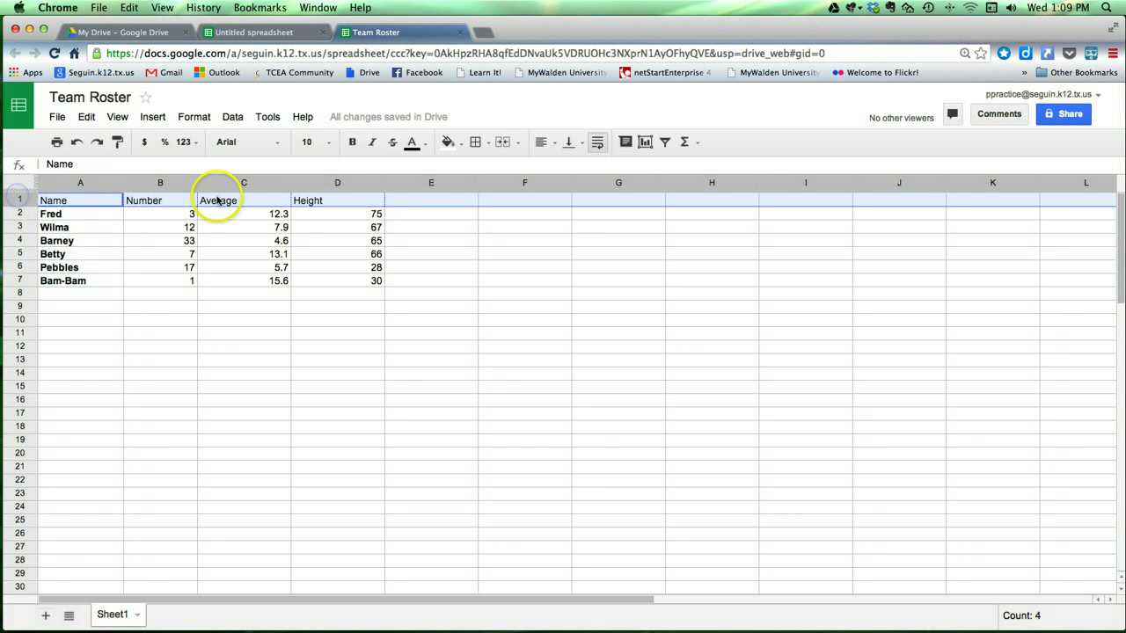
click(352, 142)
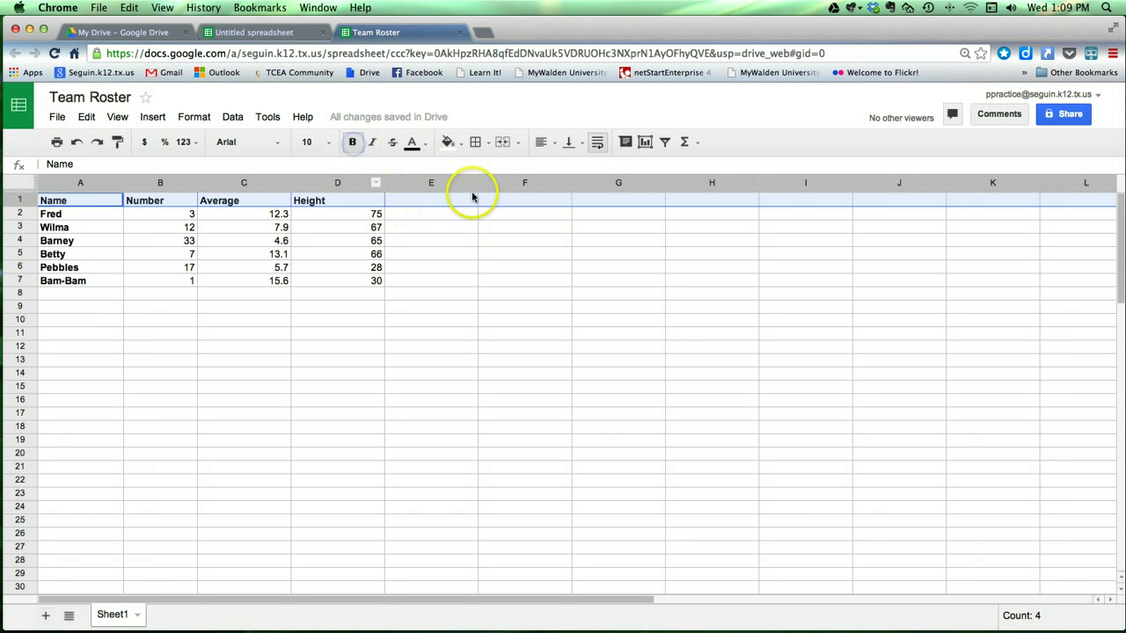
- Try 'Shoe size' in G1, undo it, and select headers A1:D1
click(589, 206)
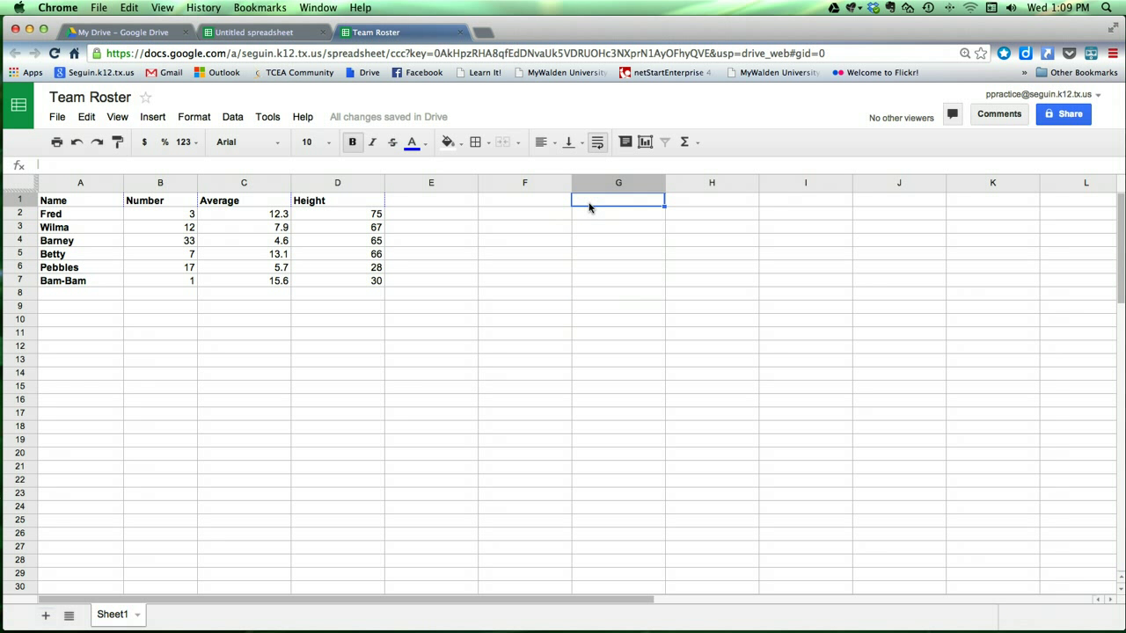
text(Shoe)
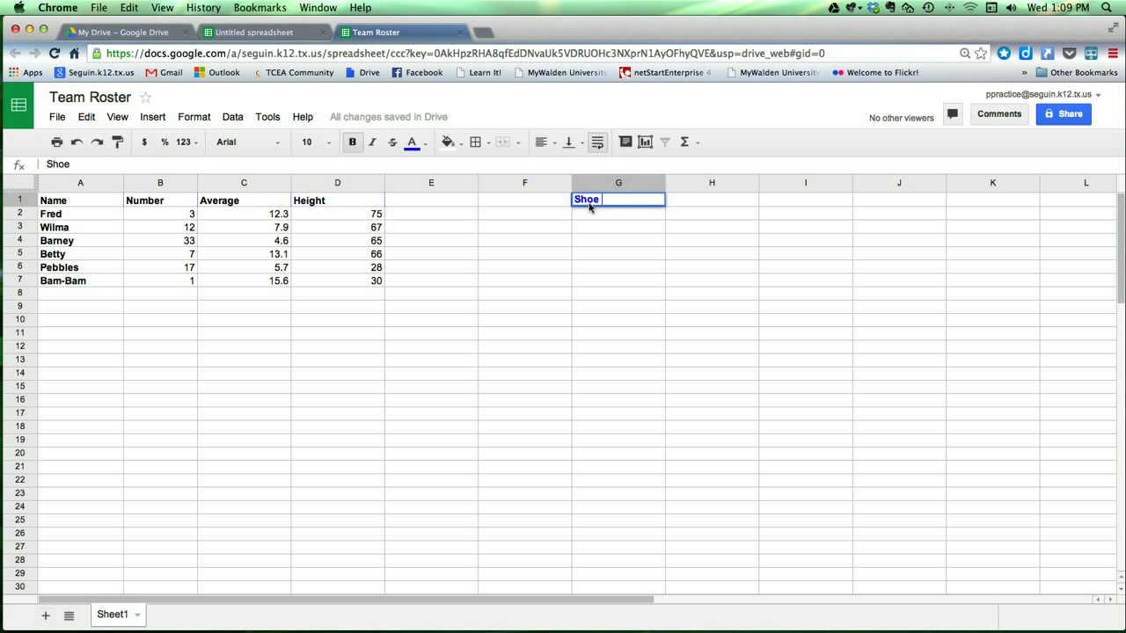
text( size)
key(Return)
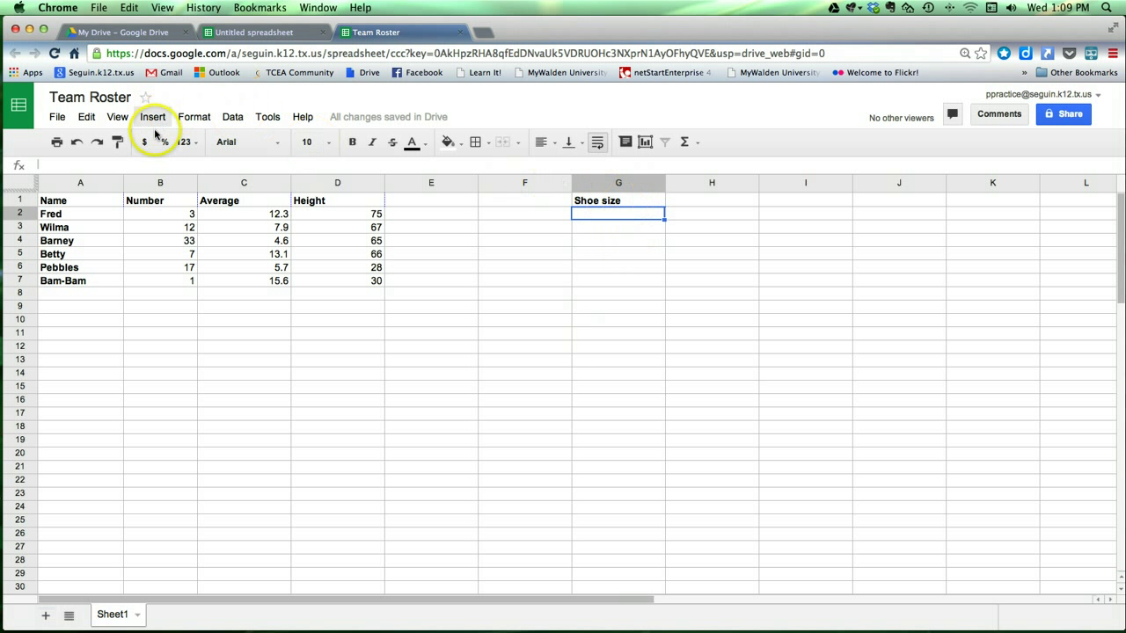
click(78, 142)
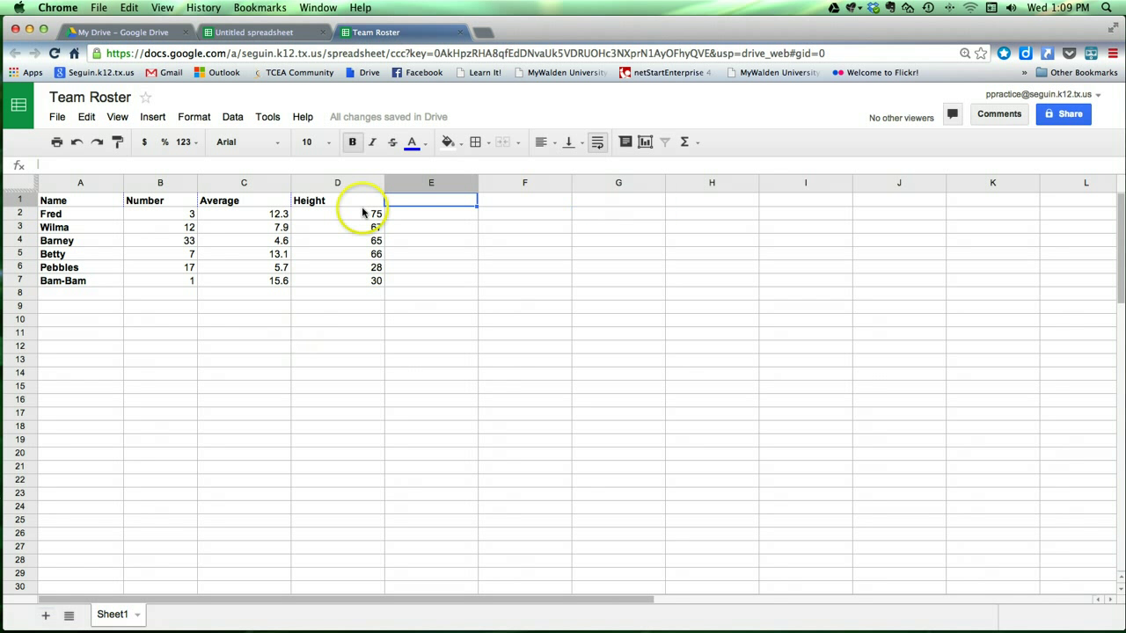
drag(347, 199, 53, 199)
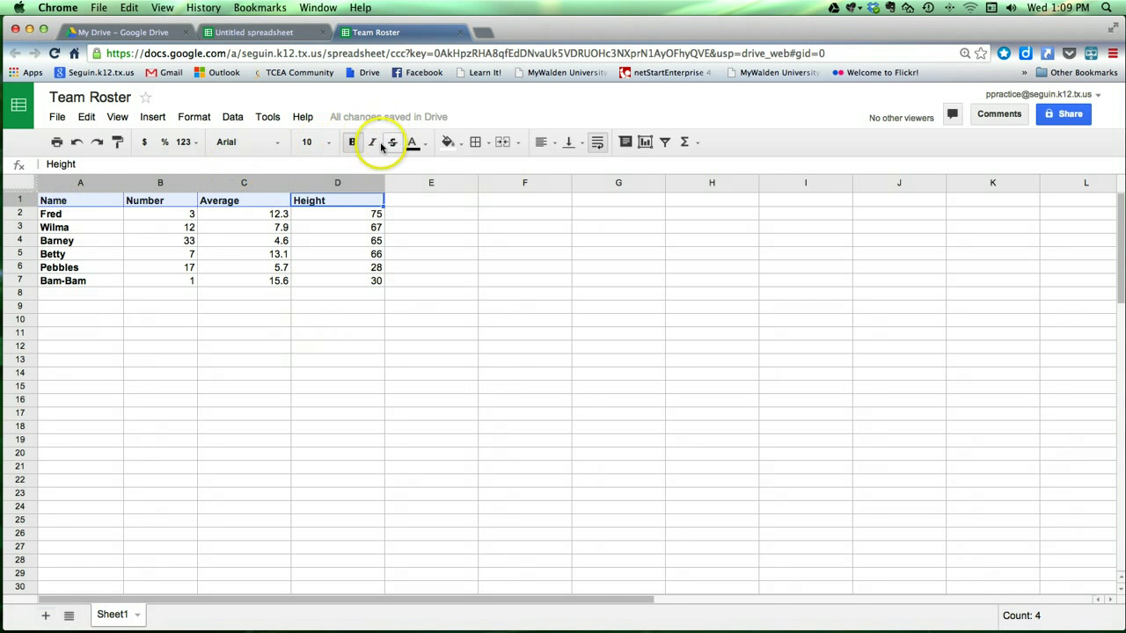
- Make the A1:D1 headers italic, green text on light-yellow fill, with no strikethrough
click(372, 141)
click(393, 142)
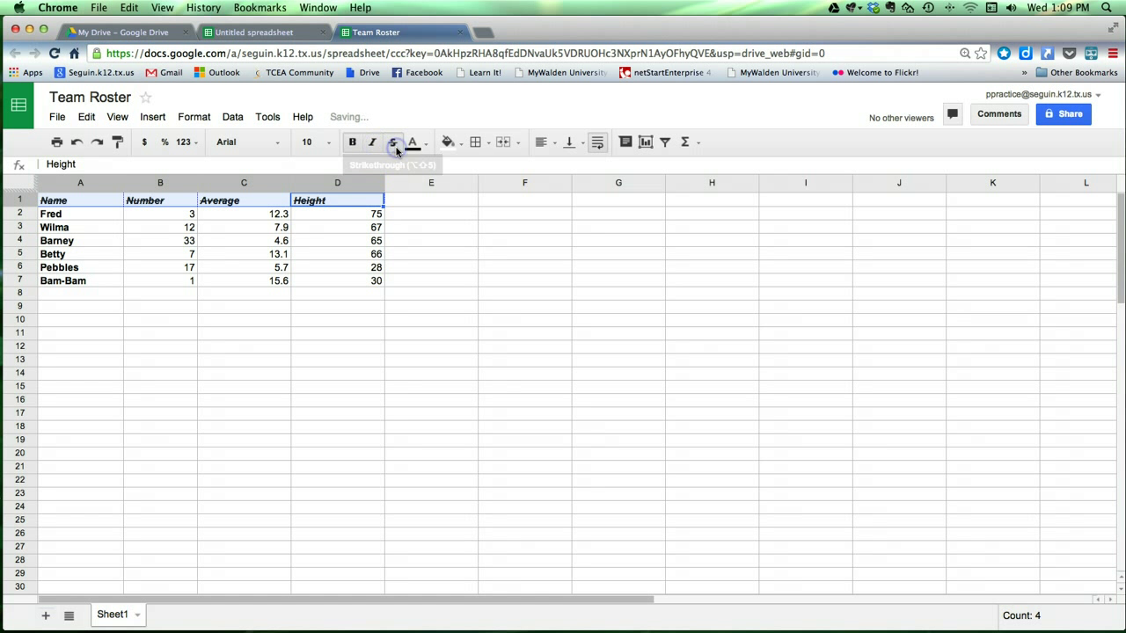
click(394, 143)
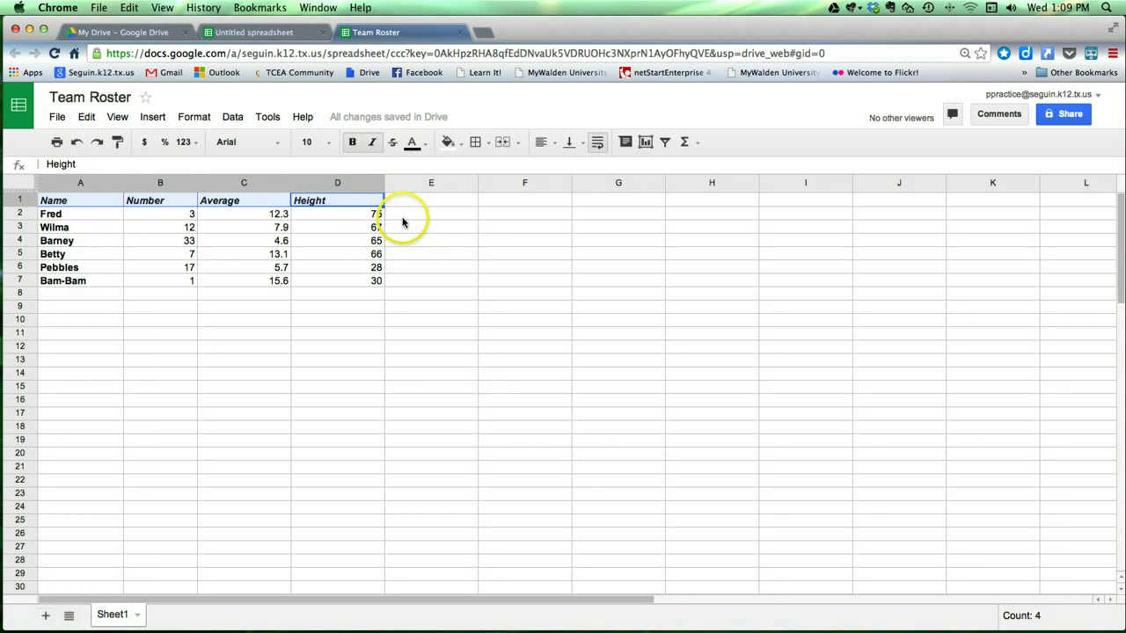
click(425, 143)
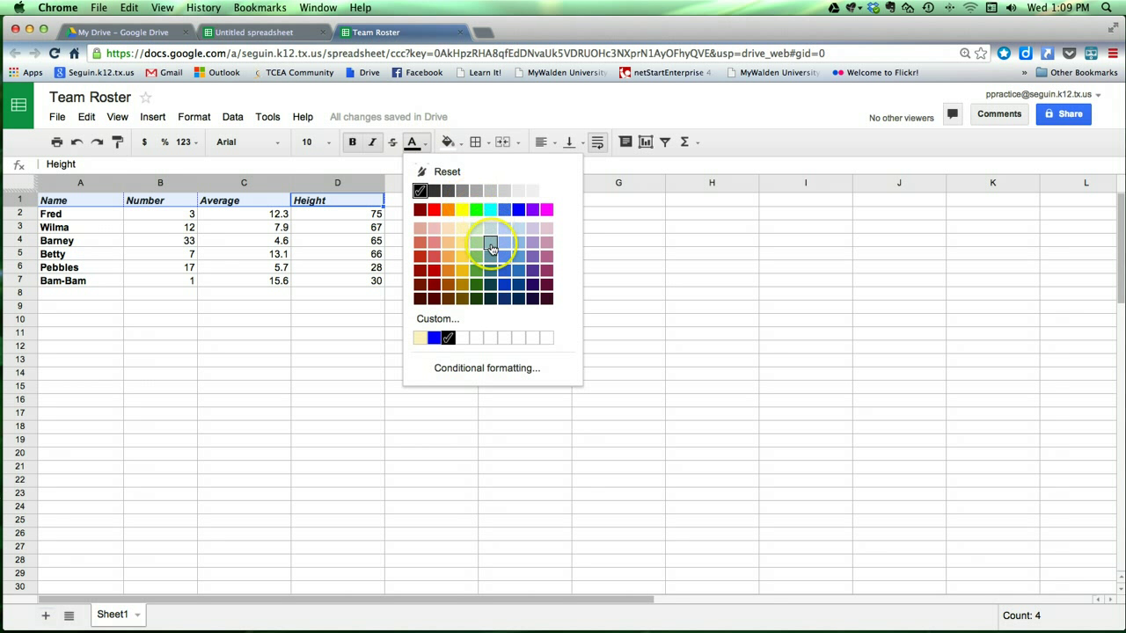
click(476, 265)
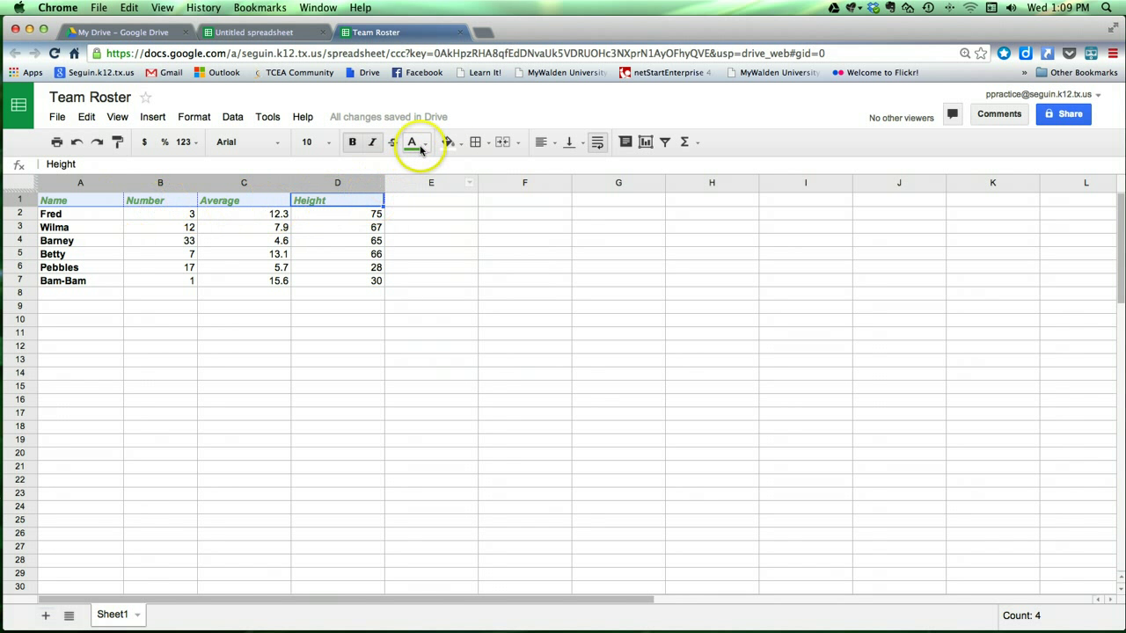
click(447, 143)
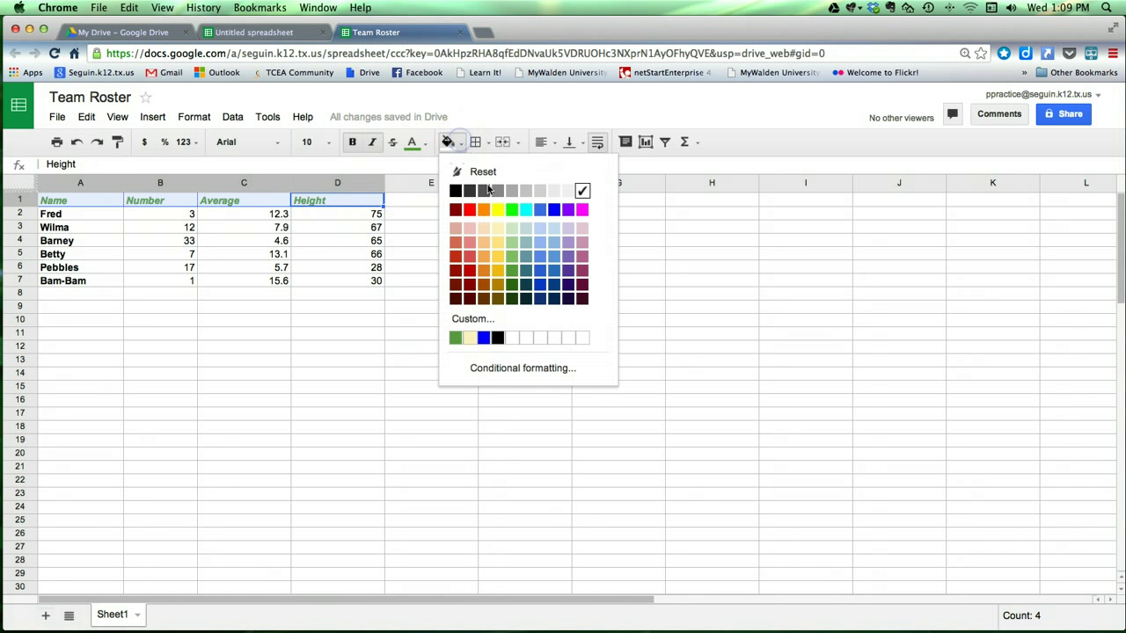
click(498, 229)
click(336, 308)
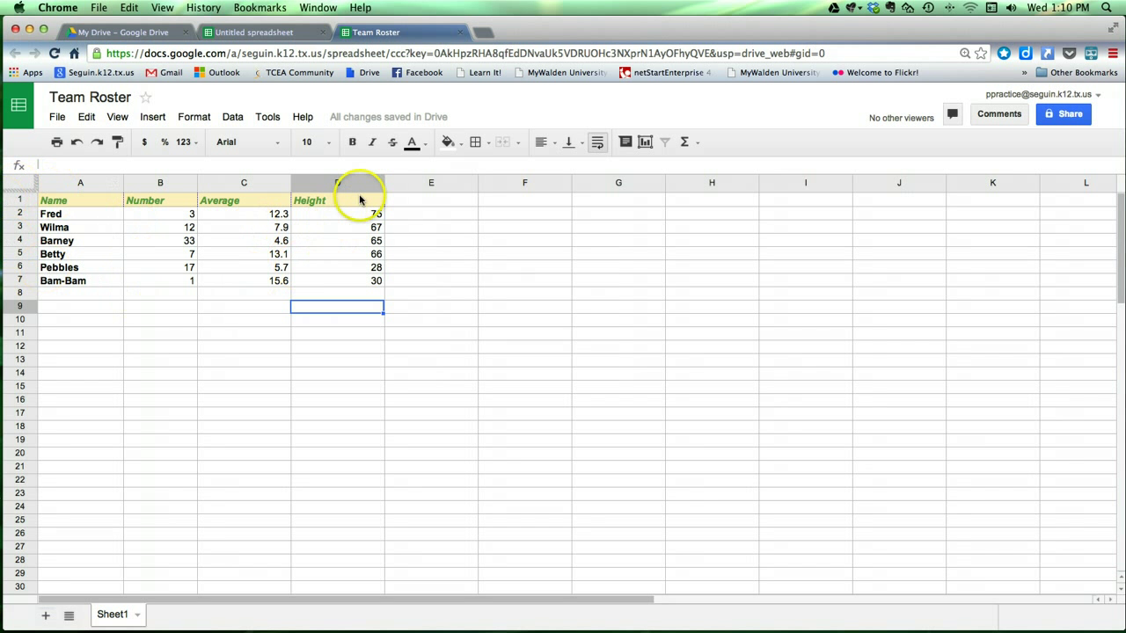
- Center the A1:D1 headers horizontally and align them to the middle vertically
drag(361, 200, 99, 201)
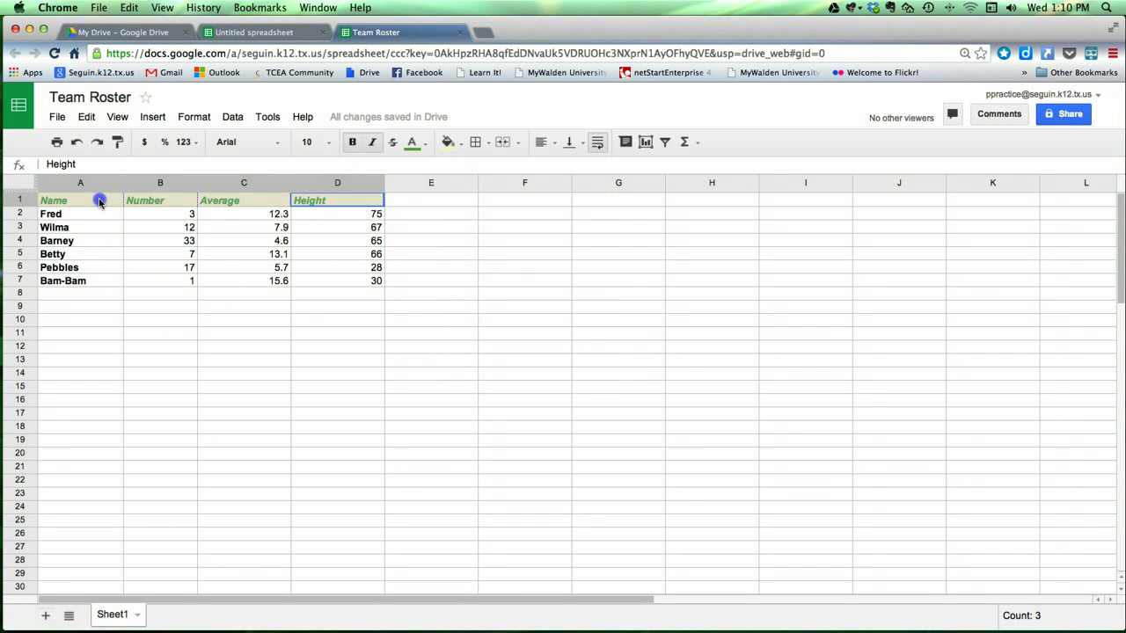
click(548, 143)
click(570, 169)
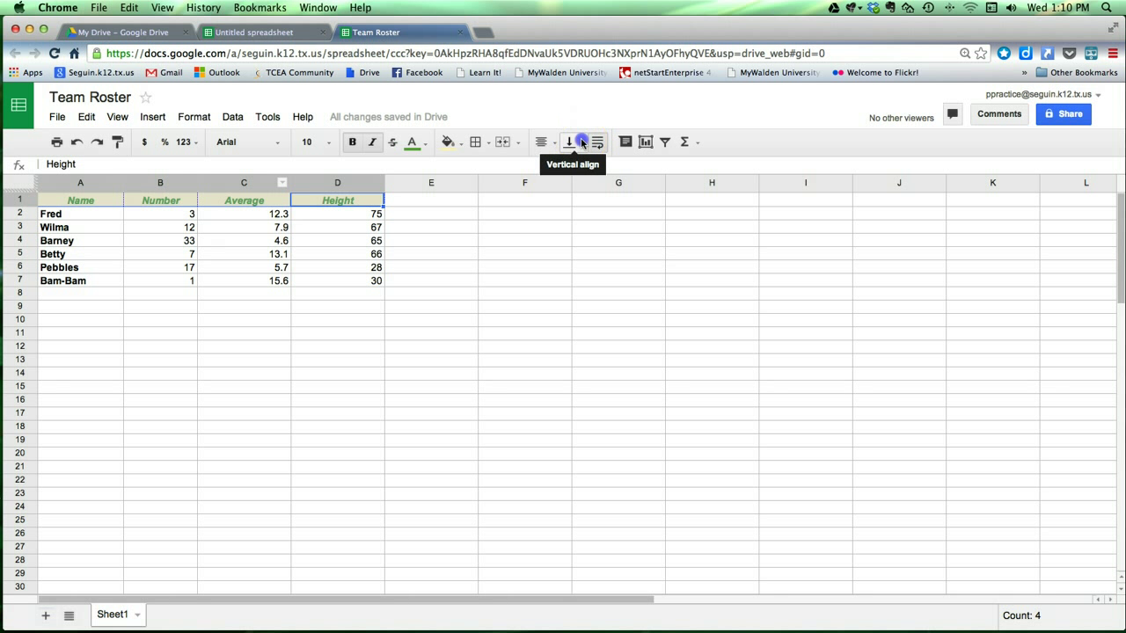
click(583, 146)
click(594, 169)
click(438, 242)
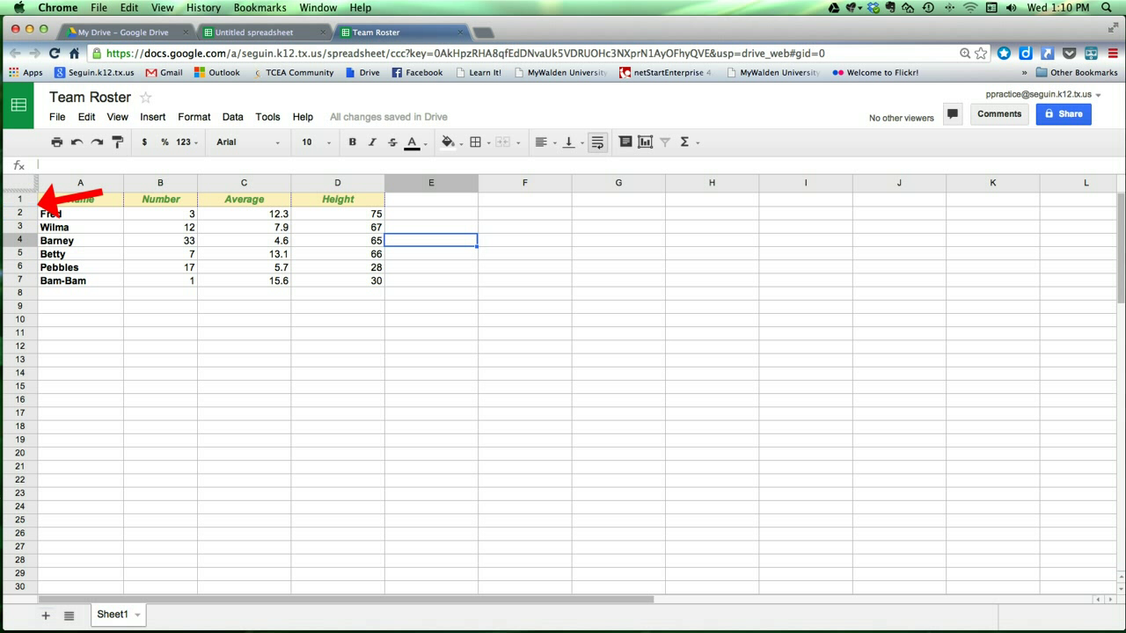
- Heighten row 1, widen column A, narrow column B, and auto-fit columns C and D
drag(35, 202, 30, 217)
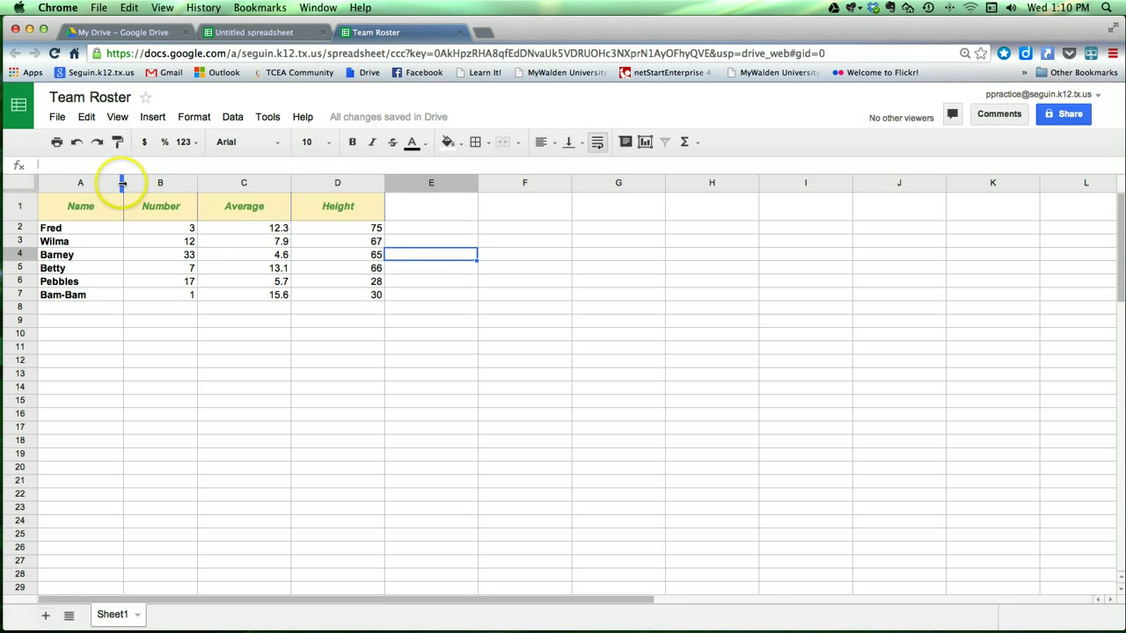
drag(123, 182, 146, 178)
drag(219, 179, 199, 178)
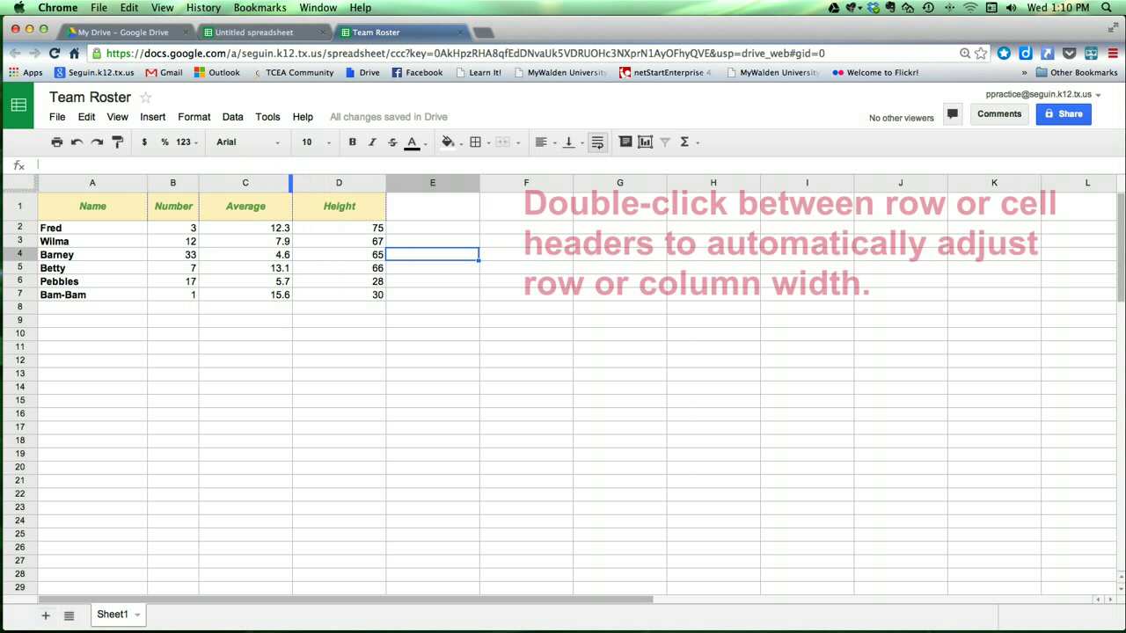
double_click(290, 182)
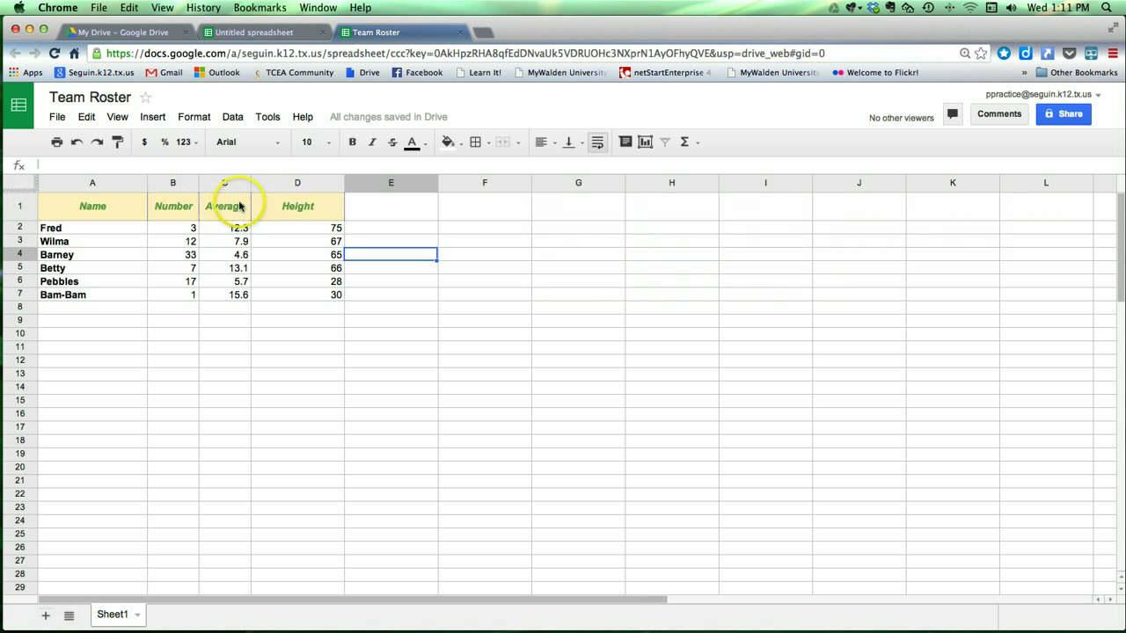
double_click(344, 182)
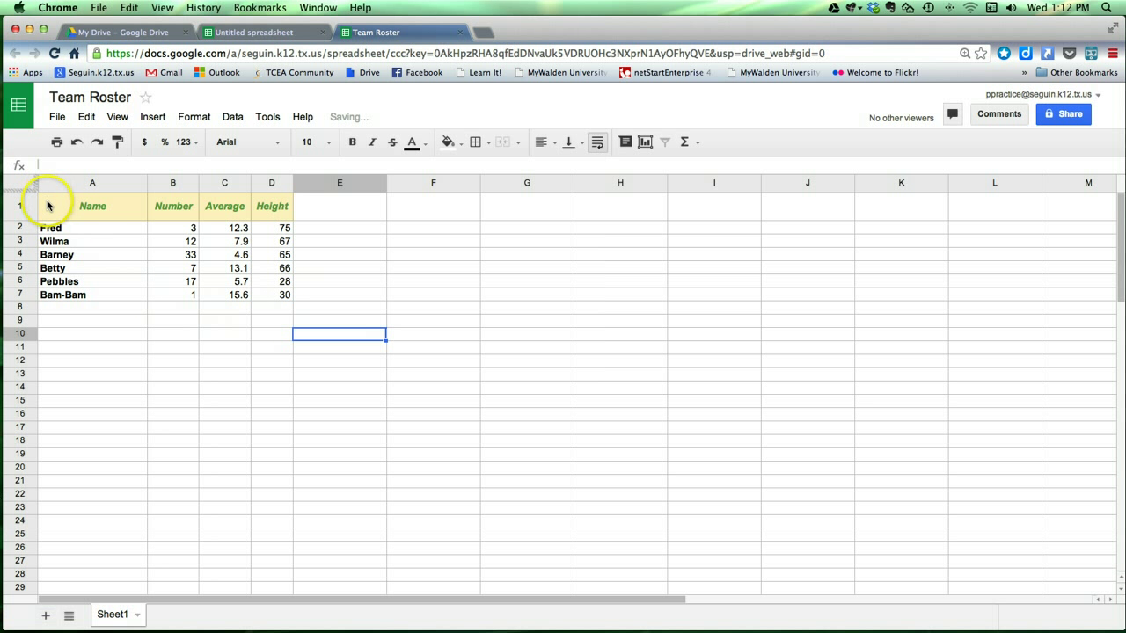
- Apply solid blue borders to every cell of A1:D7
drag(49, 205, 281, 296)
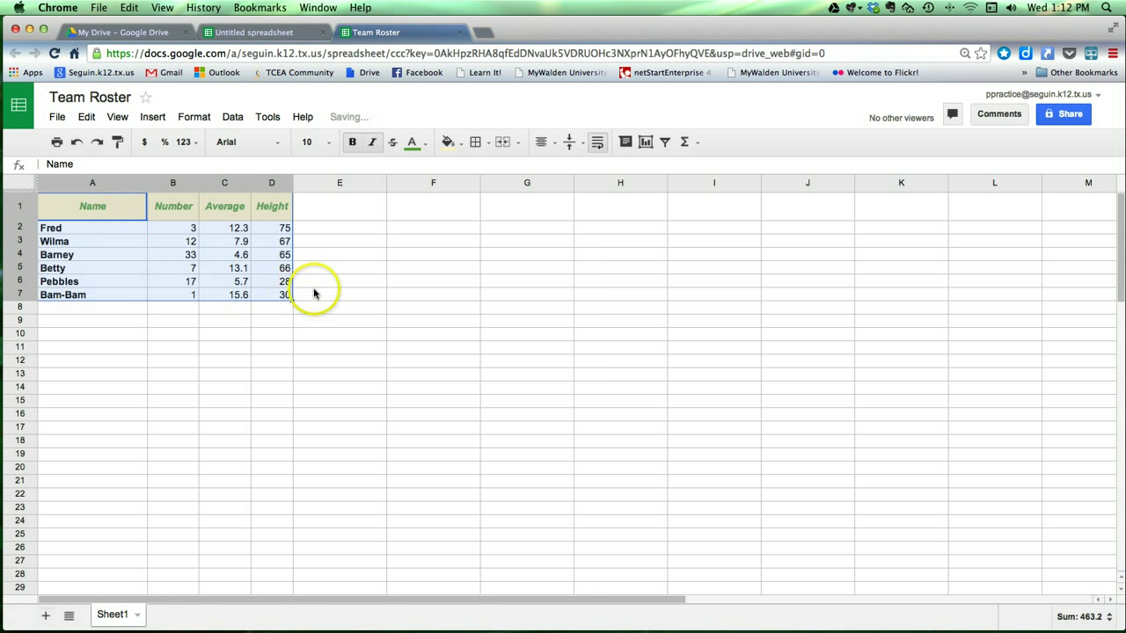
click(485, 147)
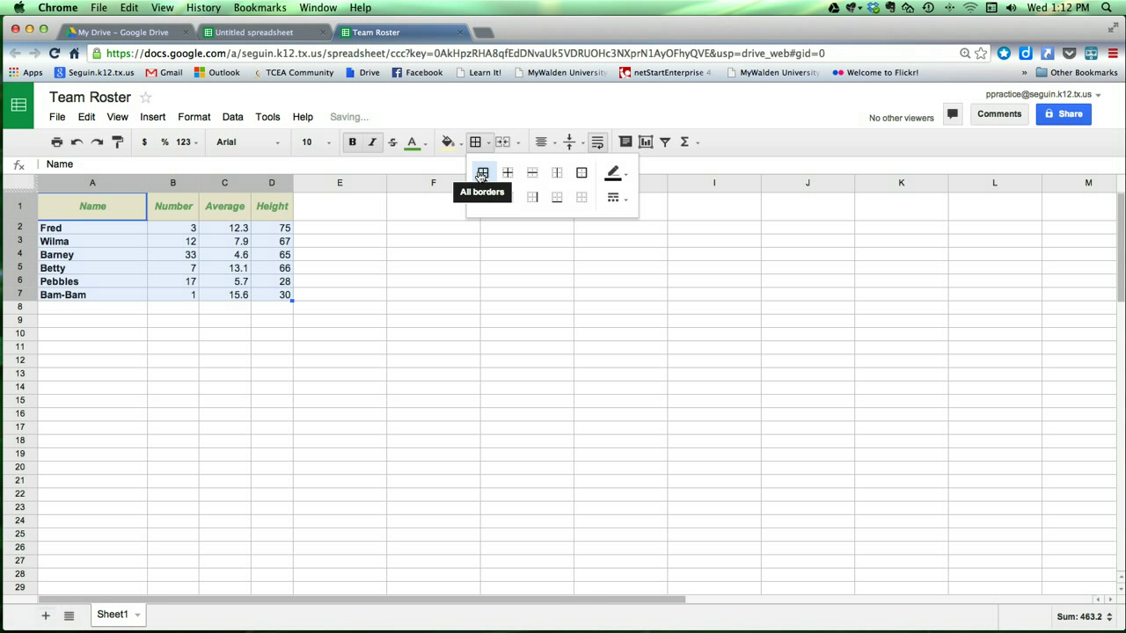
click(510, 175)
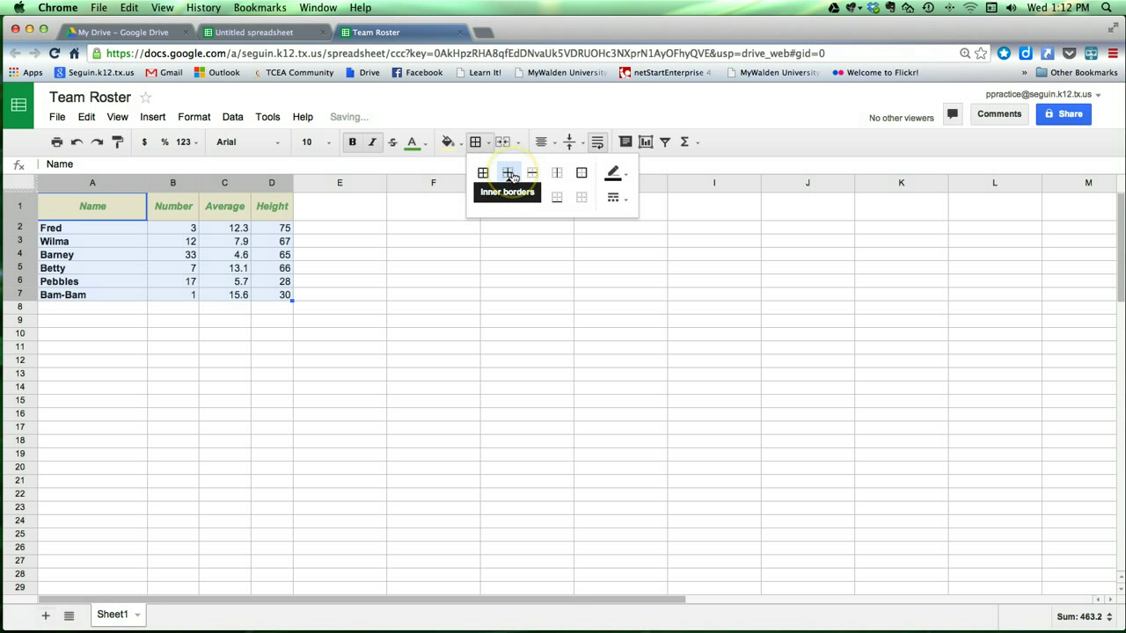
click(581, 180)
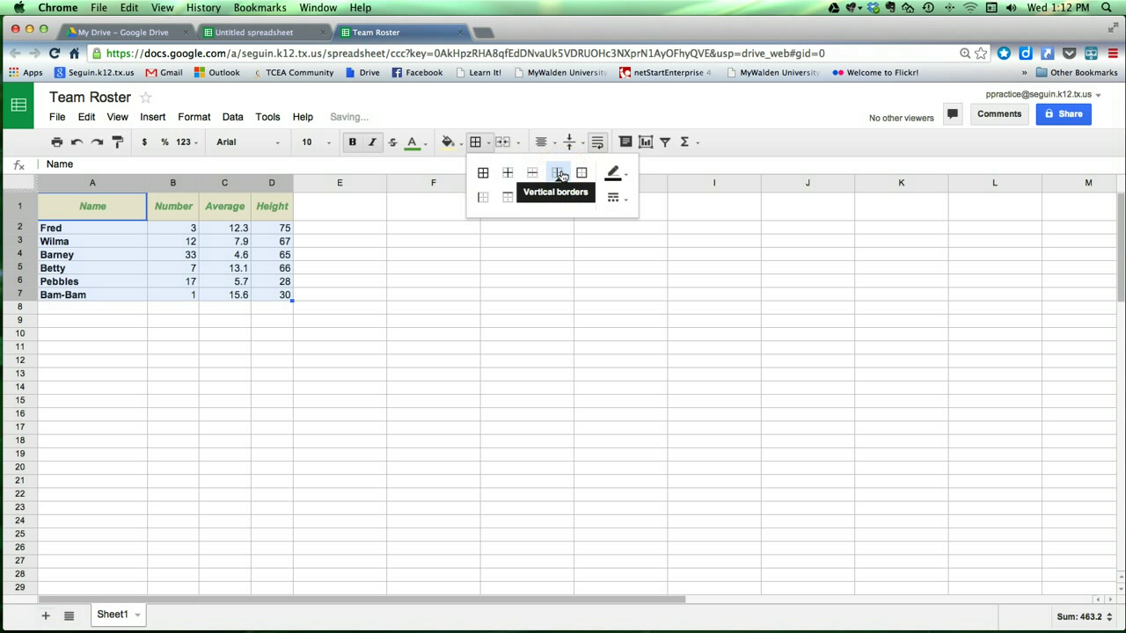
click(641, 175)
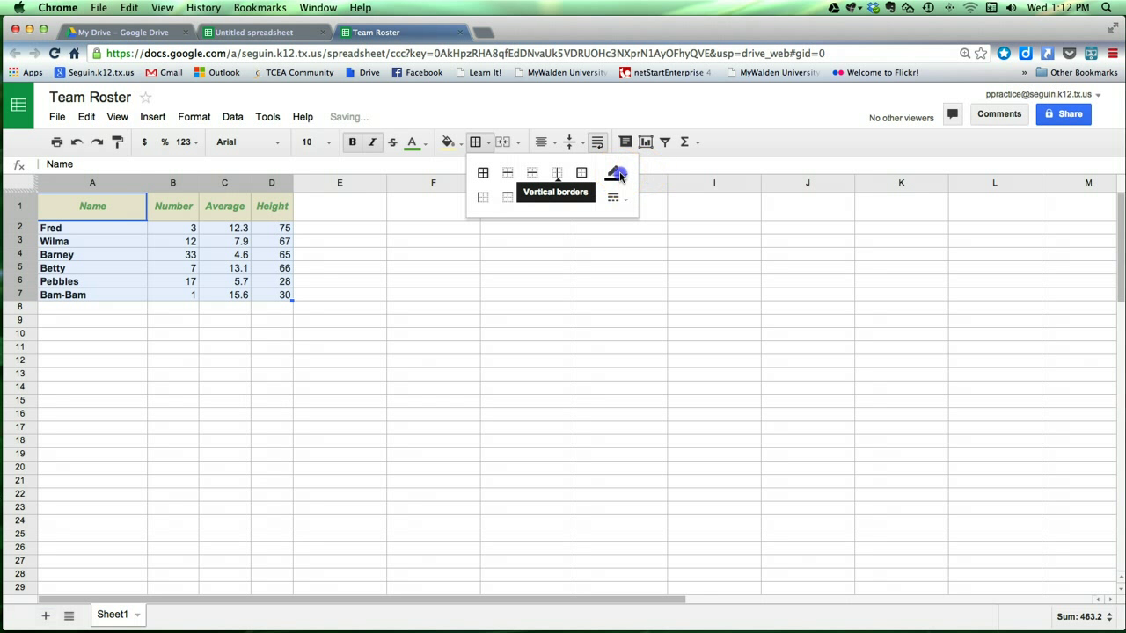
click(616, 173)
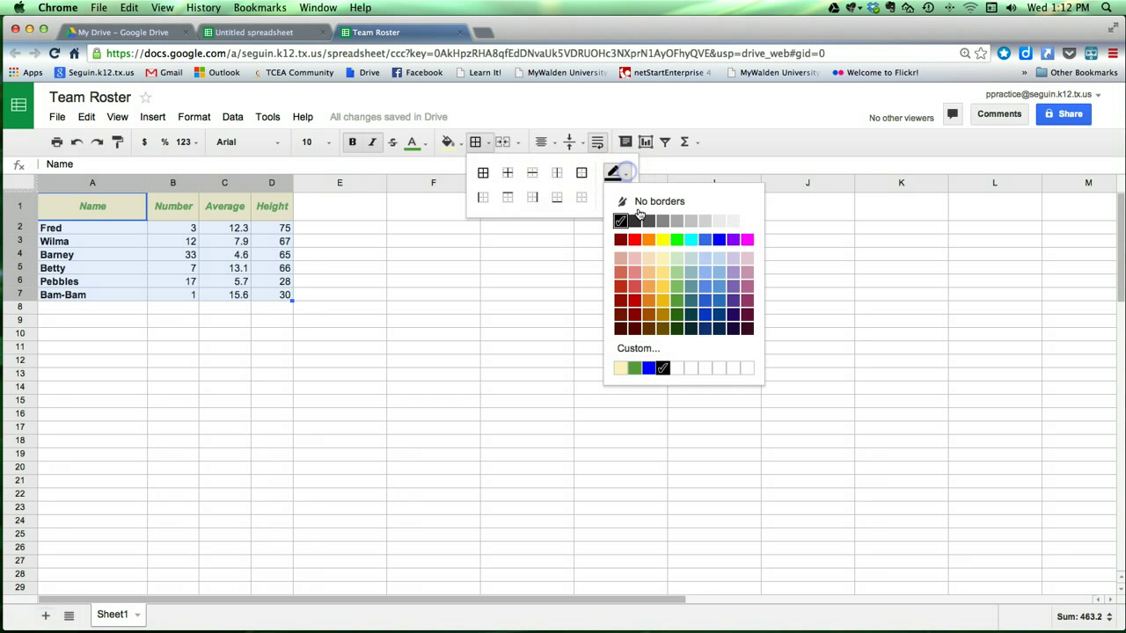
click(705, 243)
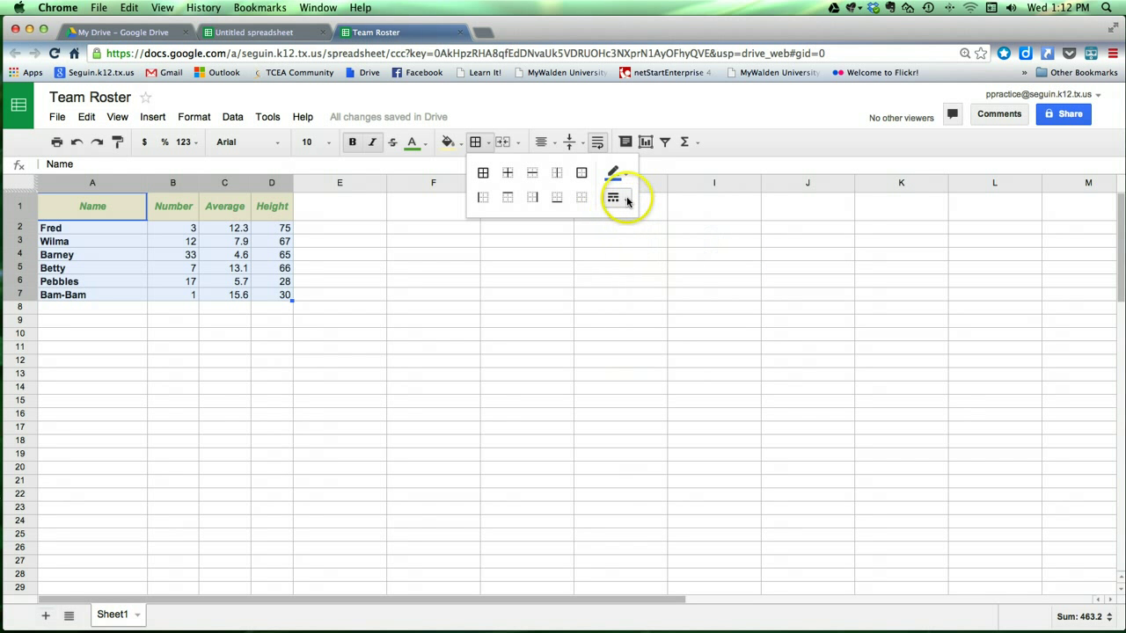
click(626, 199)
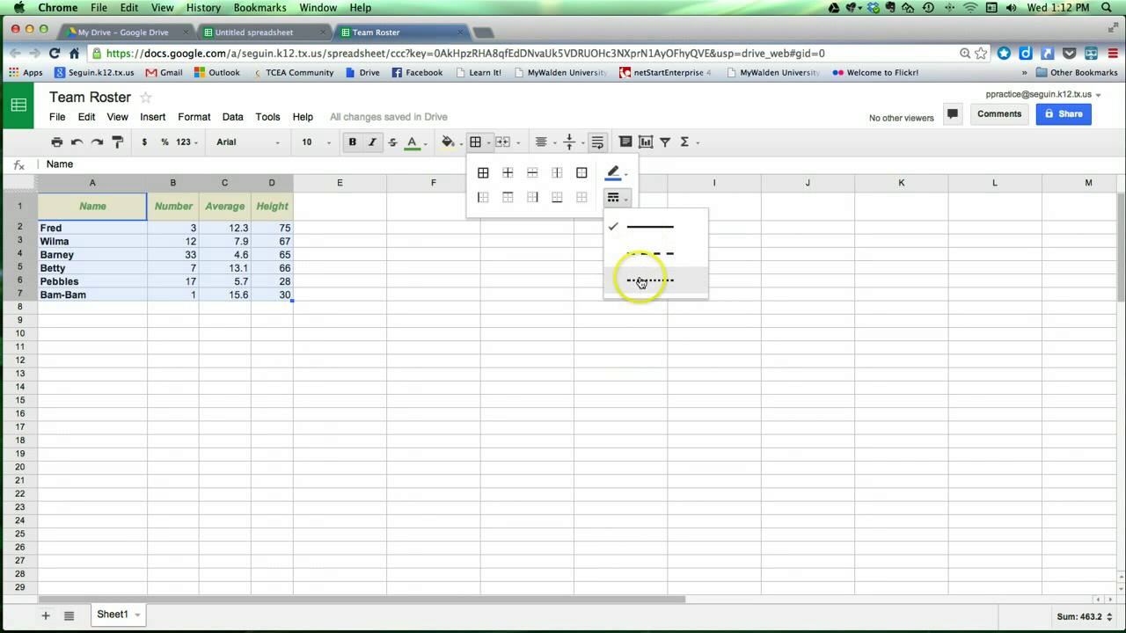
click(625, 199)
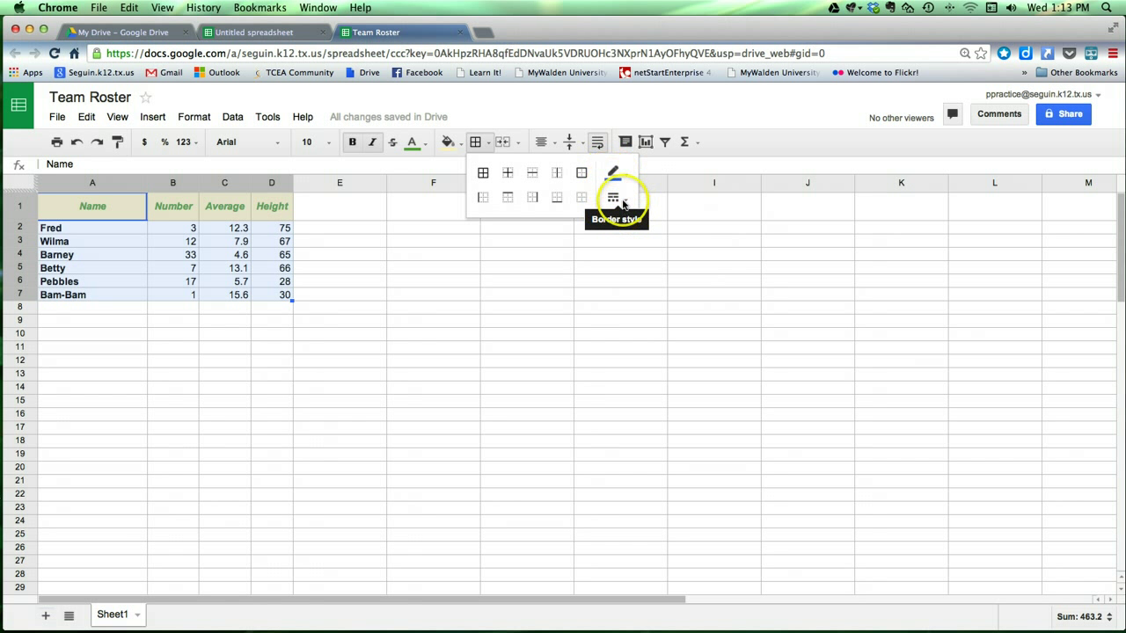
click(485, 175)
click(226, 319)
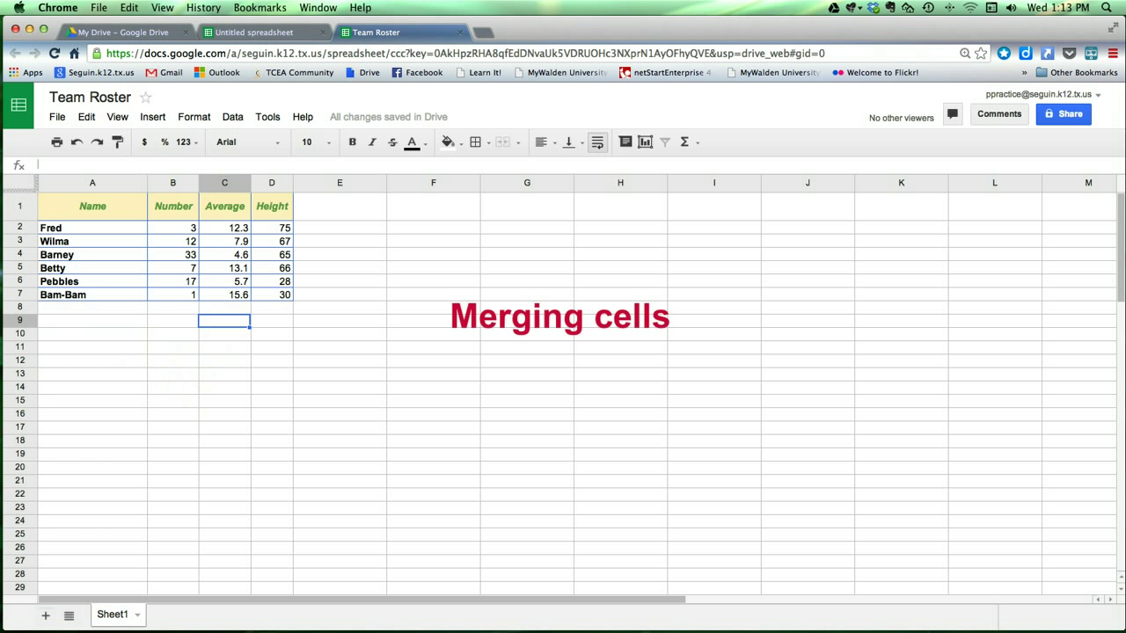
- Type 'Tony the Tiger' in B11 and merge cells B11:C11
click(172, 347)
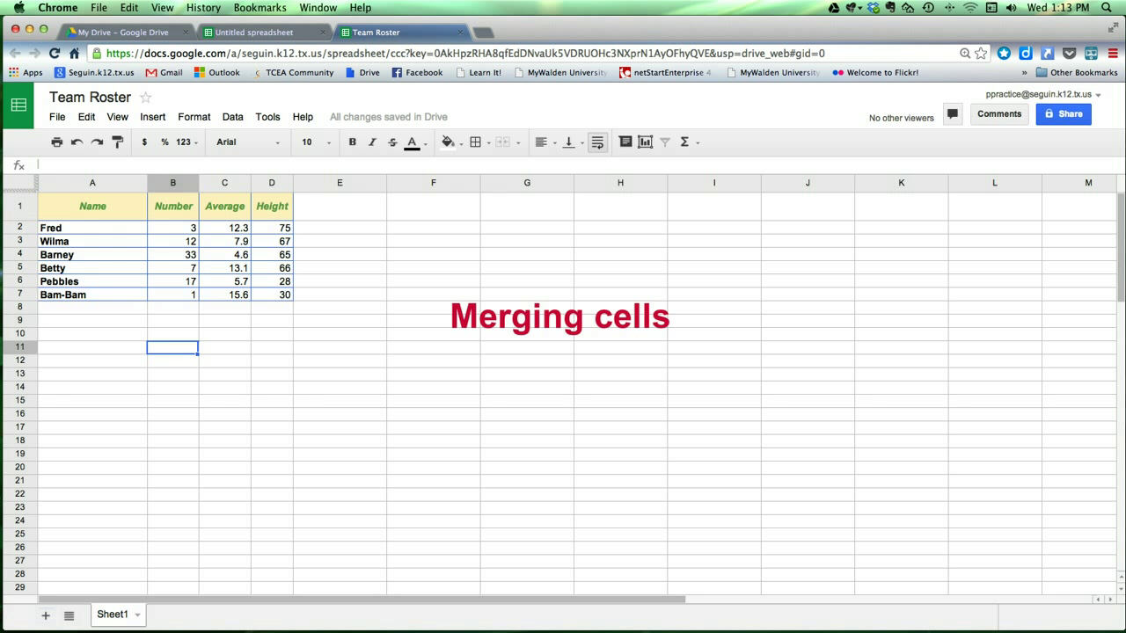
text(Tony the Tiger)
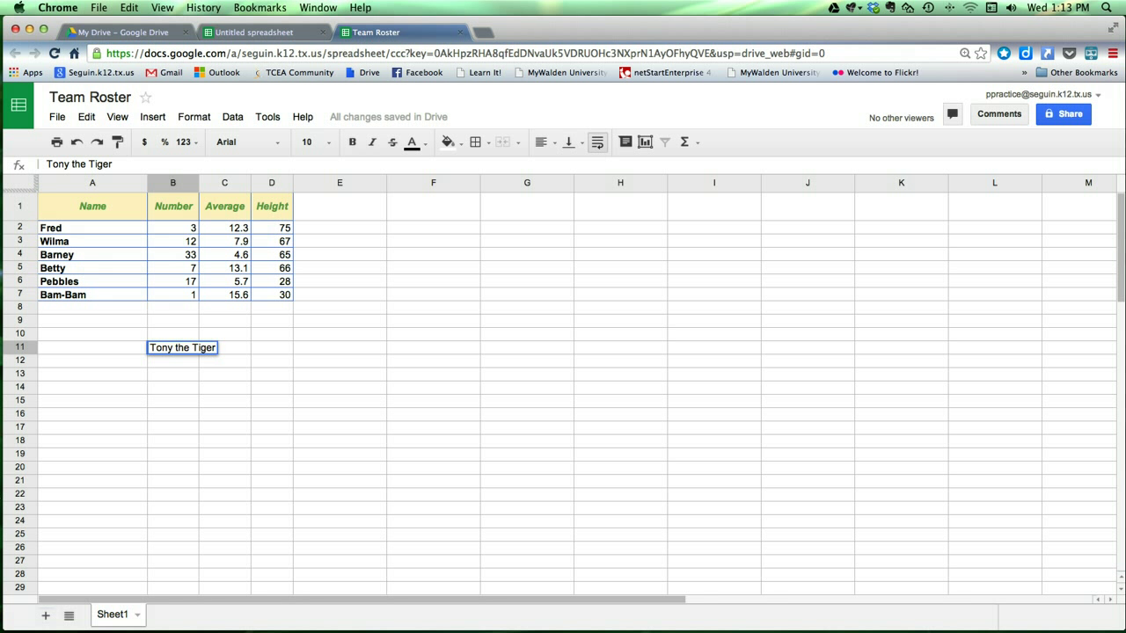
key(Return)
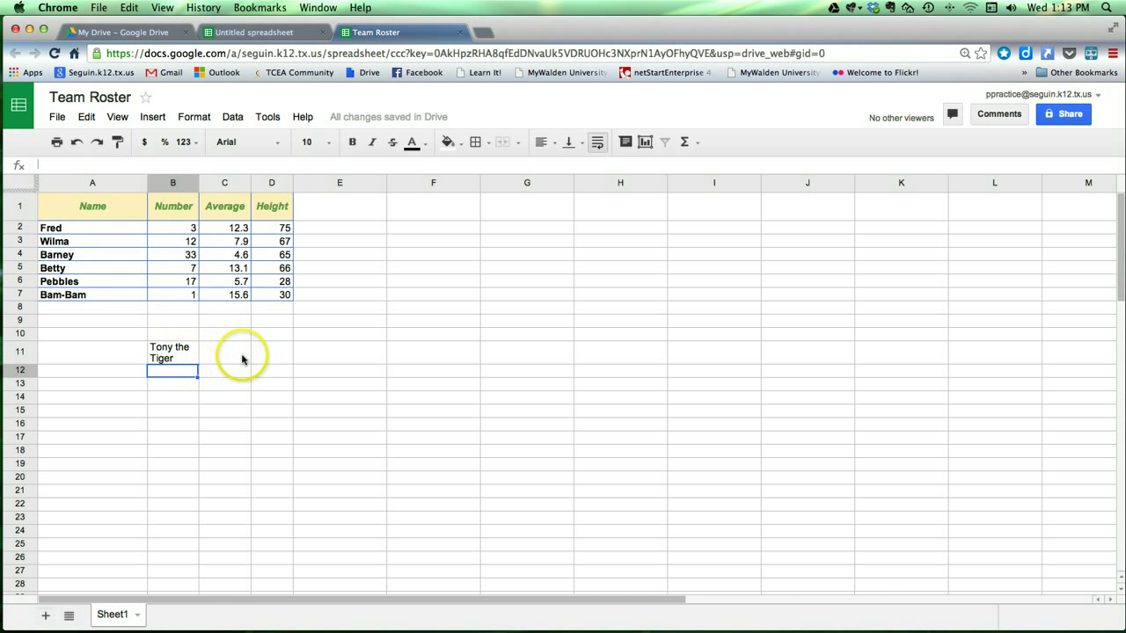
click(242, 357)
drag(242, 358, 182, 356)
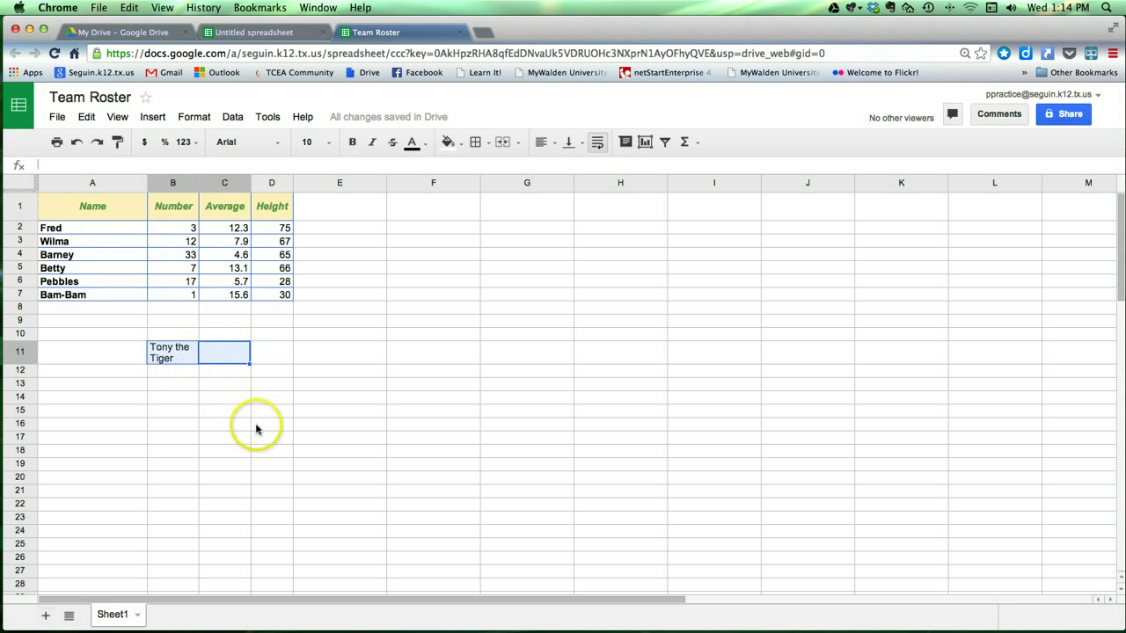
click(504, 145)
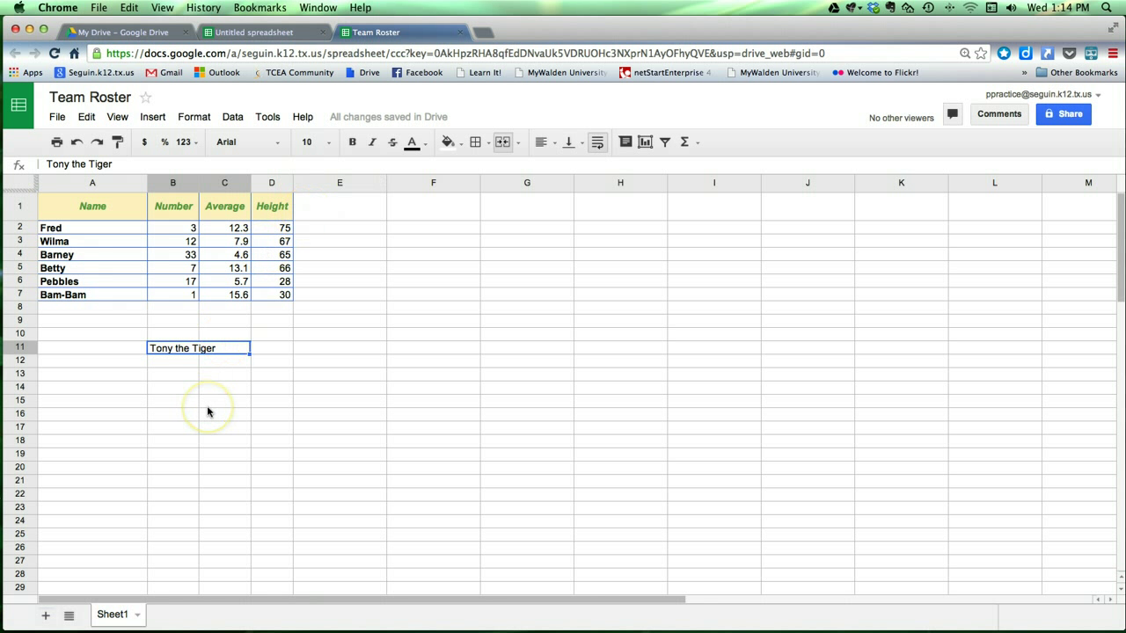
- Unmerge B11:C11 and delete the 'Tony the Tiger' text from cell B11
click(502, 145)
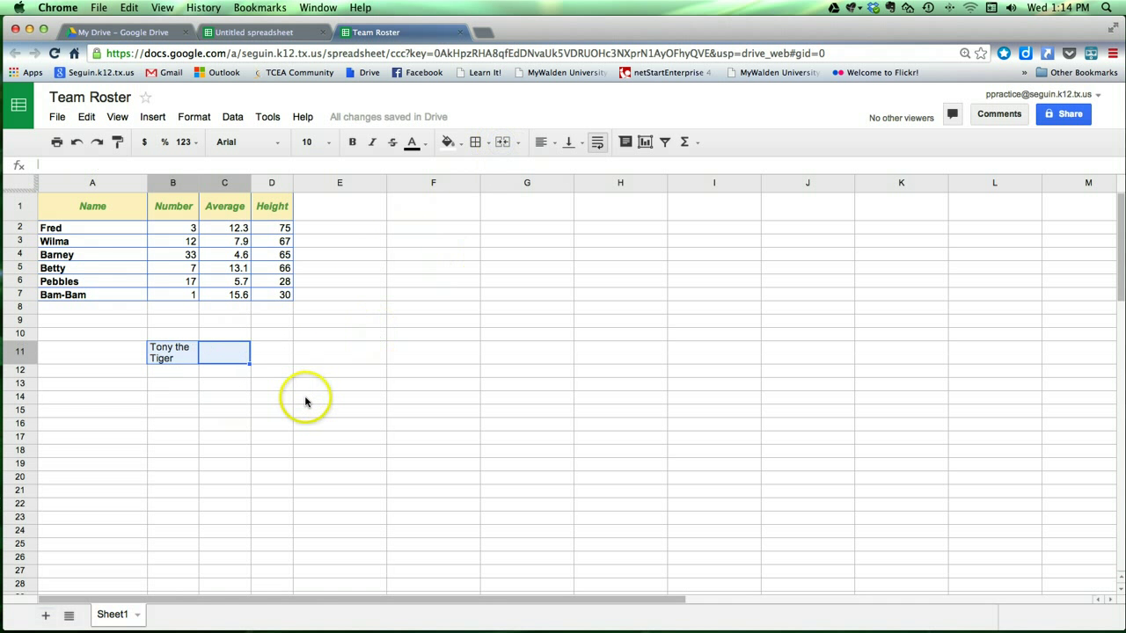
click(189, 407)
click(178, 355)
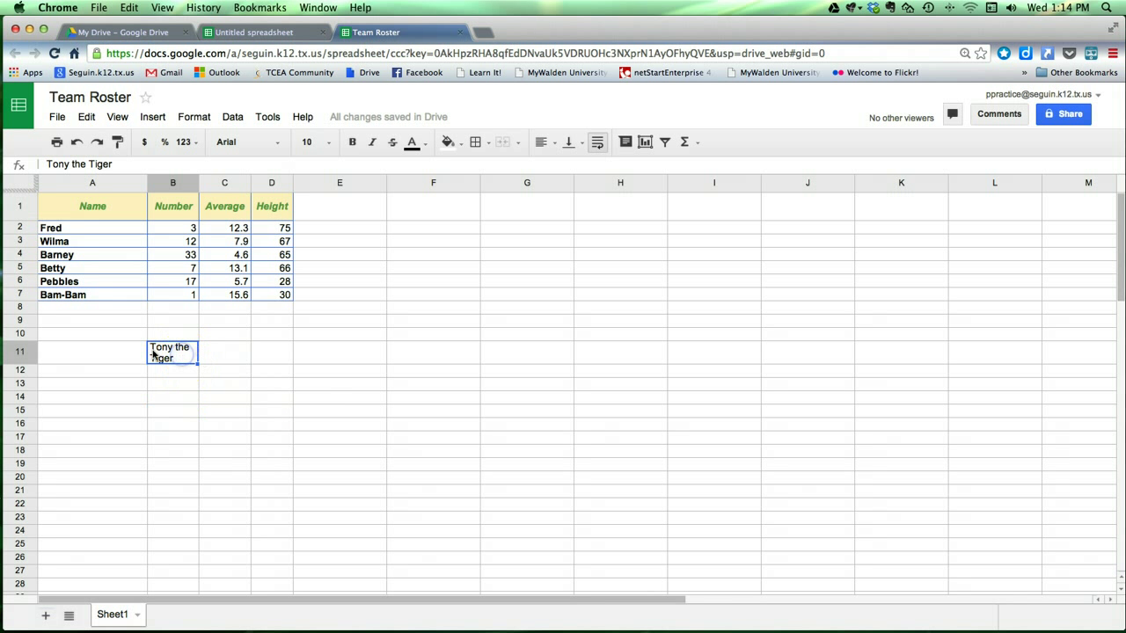
key(Delete)
click(200, 375)
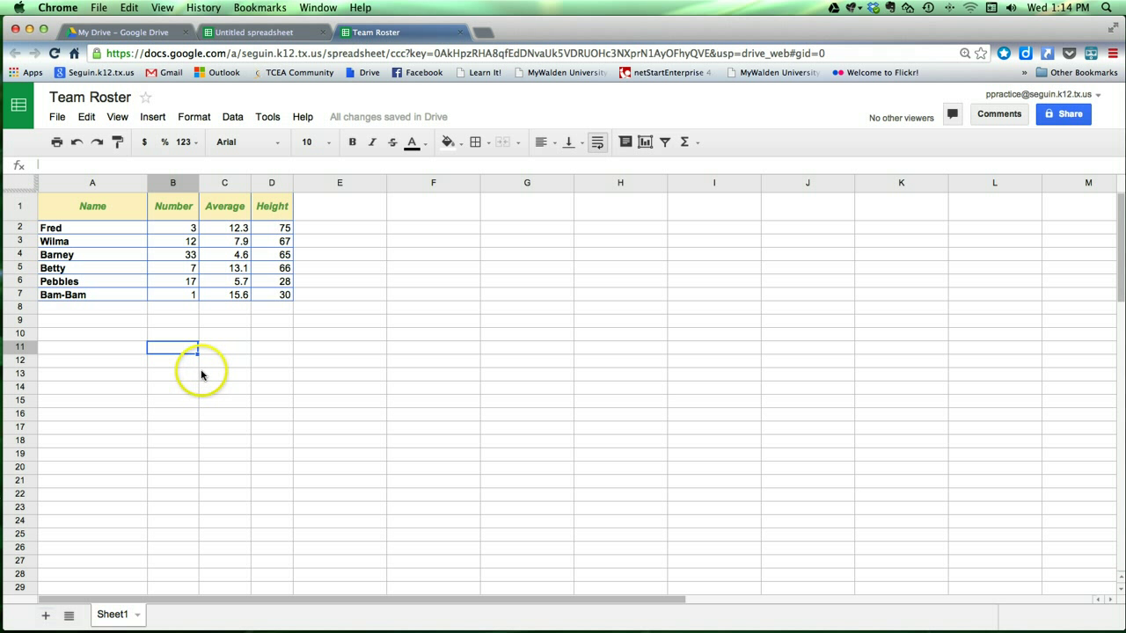